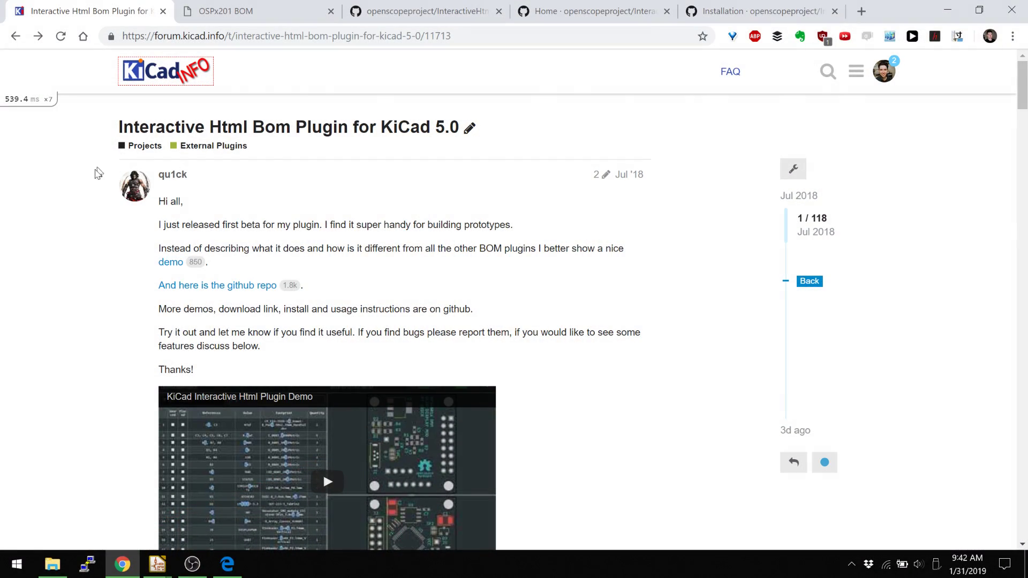
- Look over the forum post and demo BOM, and download the openscopeproject InteractiveHtmlBom repository from GitHub as a ZIP
scroll(203, 289, "down", 2)
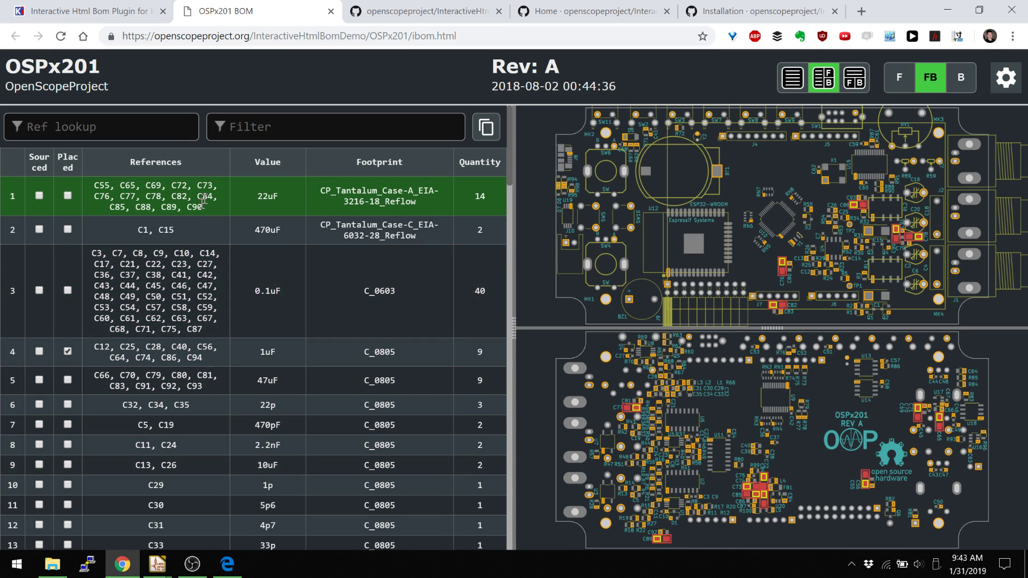
scroll(189, 289, "down", 3)
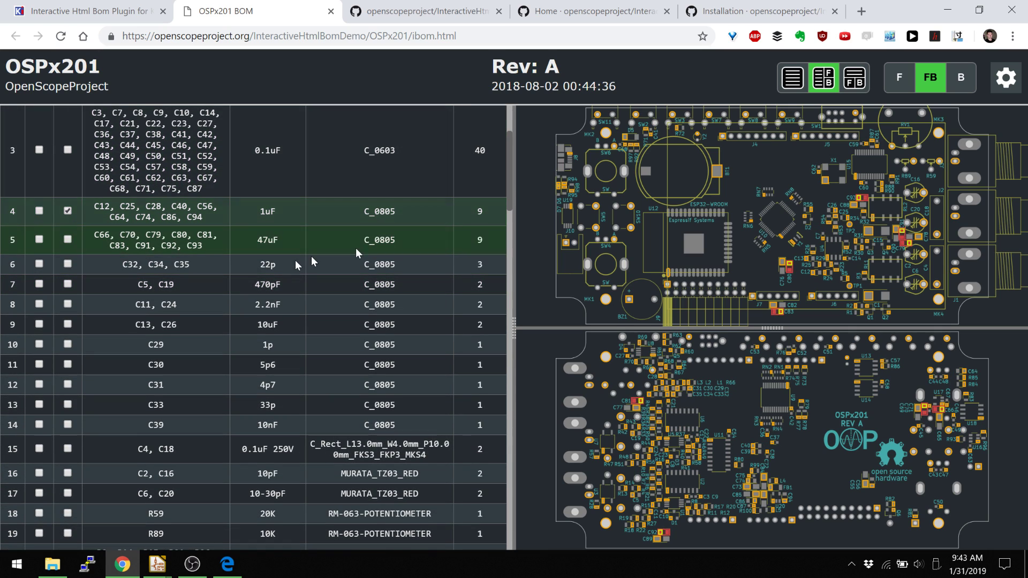
left_click(413, 13)
left_click(806, 293)
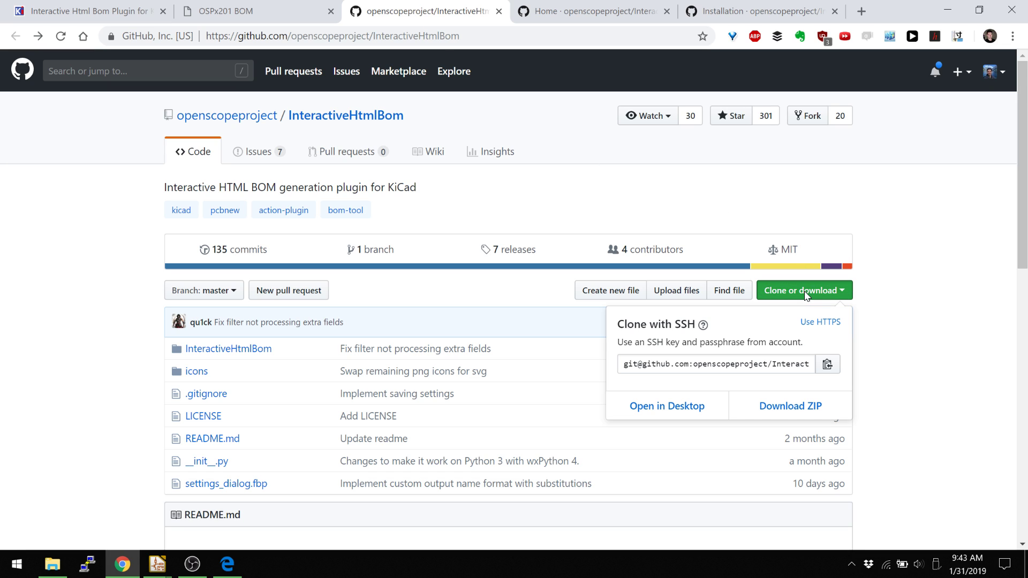
left_click(770, 406)
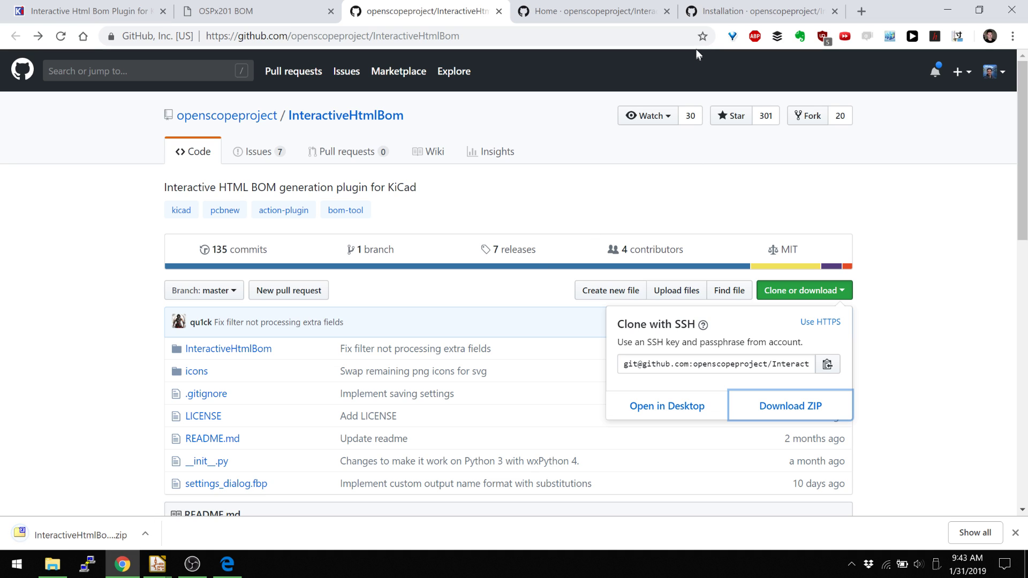
- Review the repository README and the wiki's Installation page for the recommended Windows plugin folder path
scroll(376, 241, "down", 5)
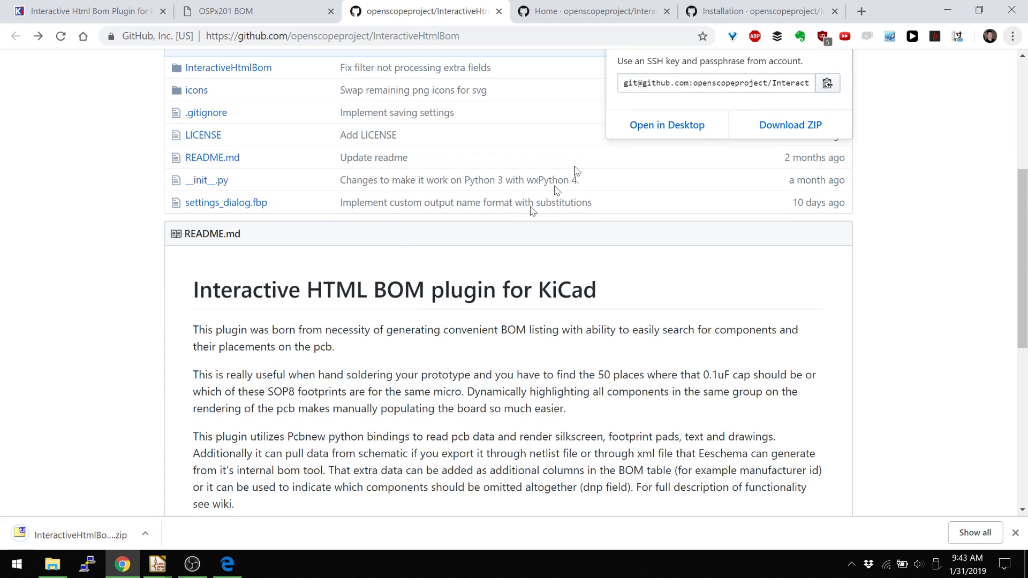
left_click(715, 14)
scroll(320, 265, "up", 5)
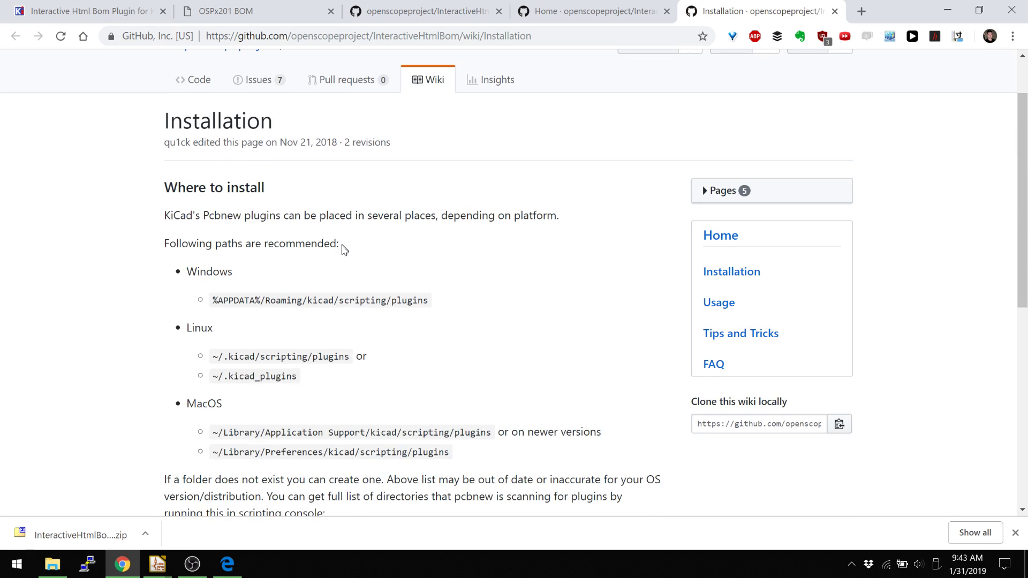
scroll(473, 262, "down", 2)
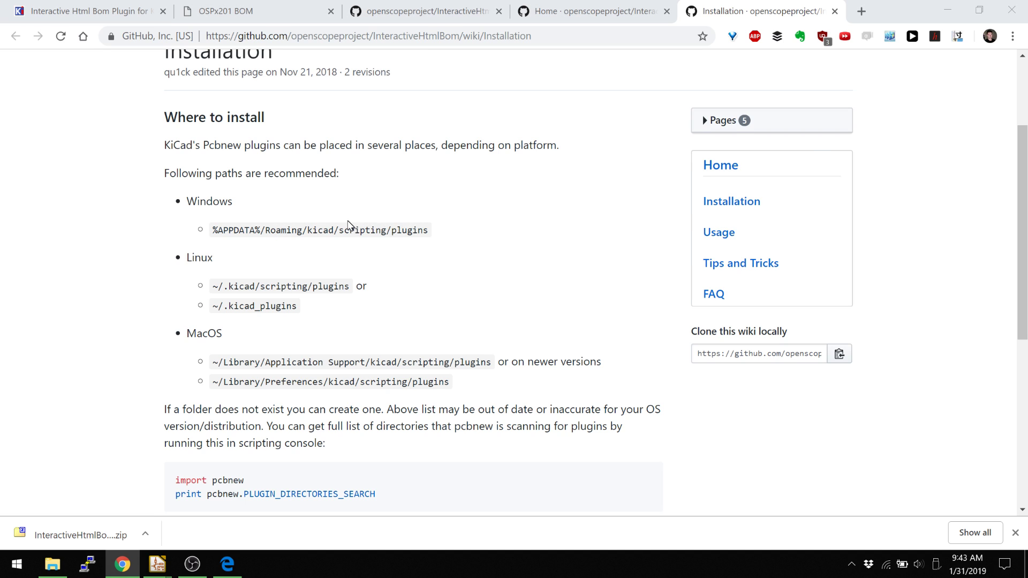
- Switch to File Explorer and open the AppData folder in the Windows user folder
key("alt+Tab")
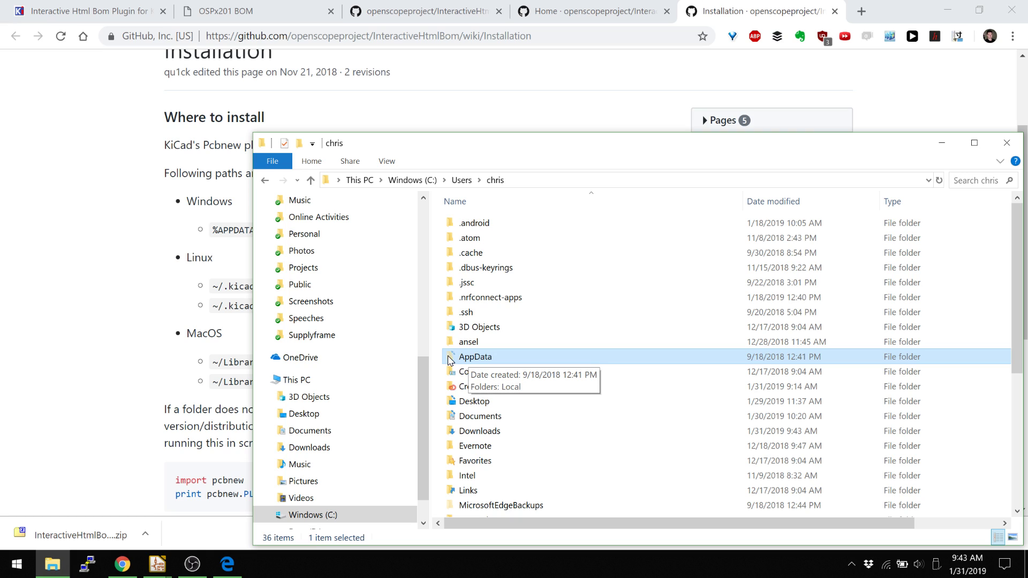
double_click(450, 358)
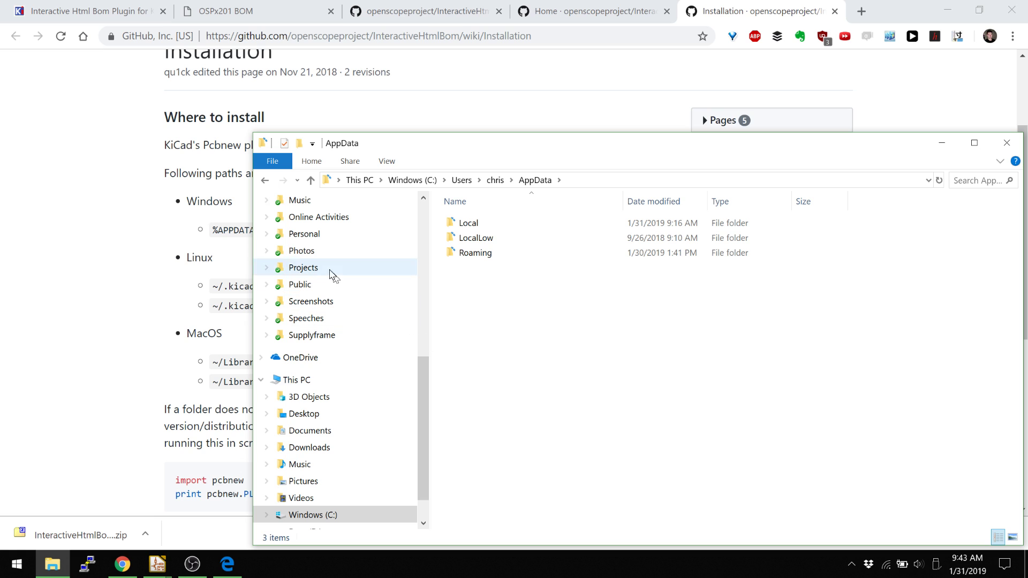
- Go back to the user folder, check the display option for hidden items, and reopen AppData
left_click(265, 180)
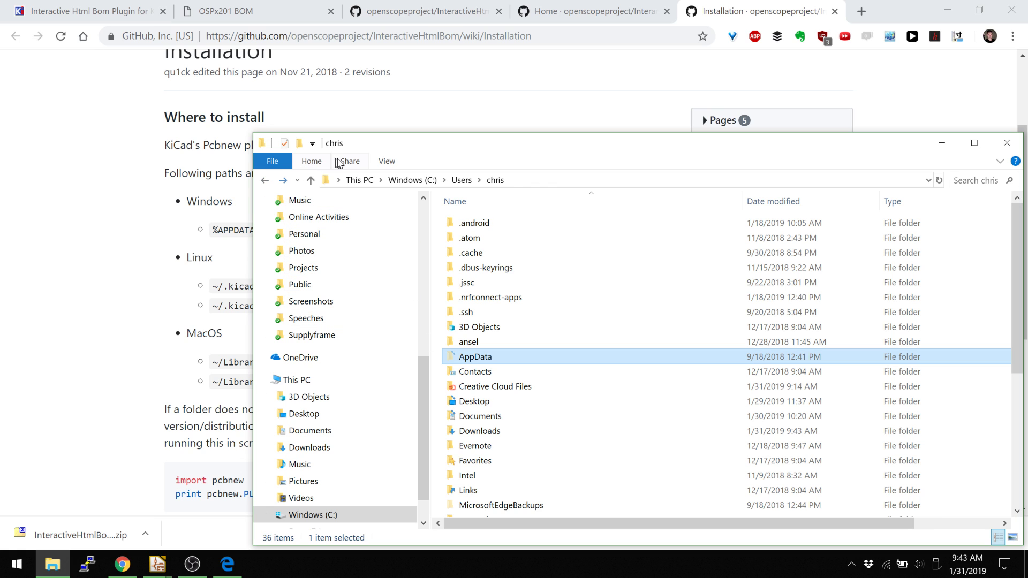
left_click(386, 162)
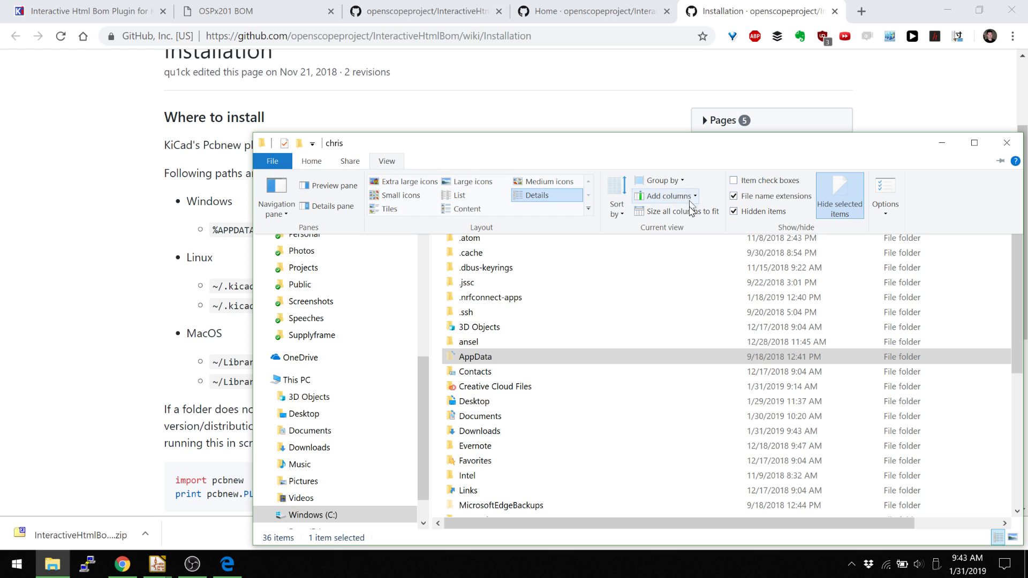
left_click(301, 162)
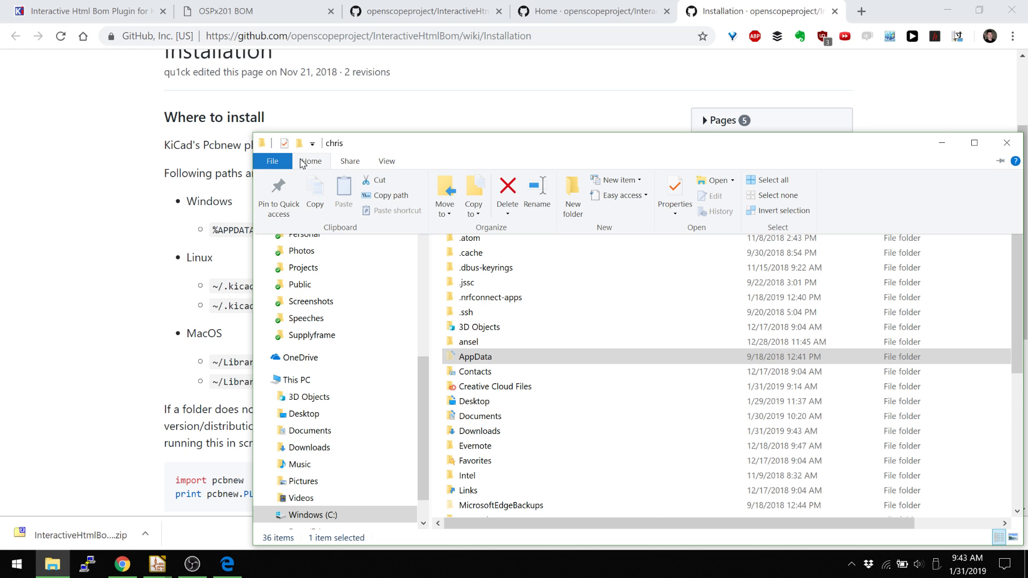
left_click(470, 357)
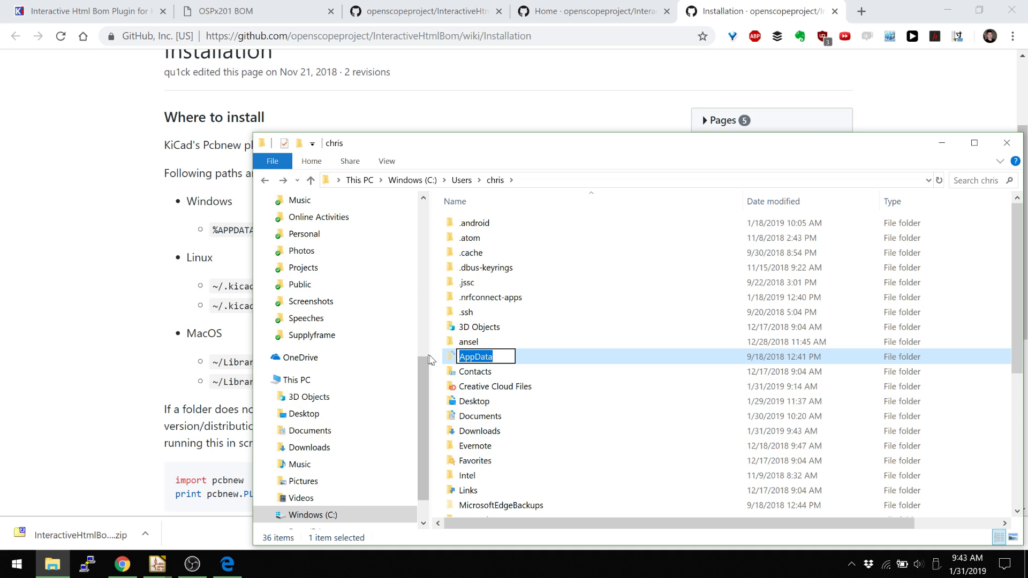
double_click(460, 356)
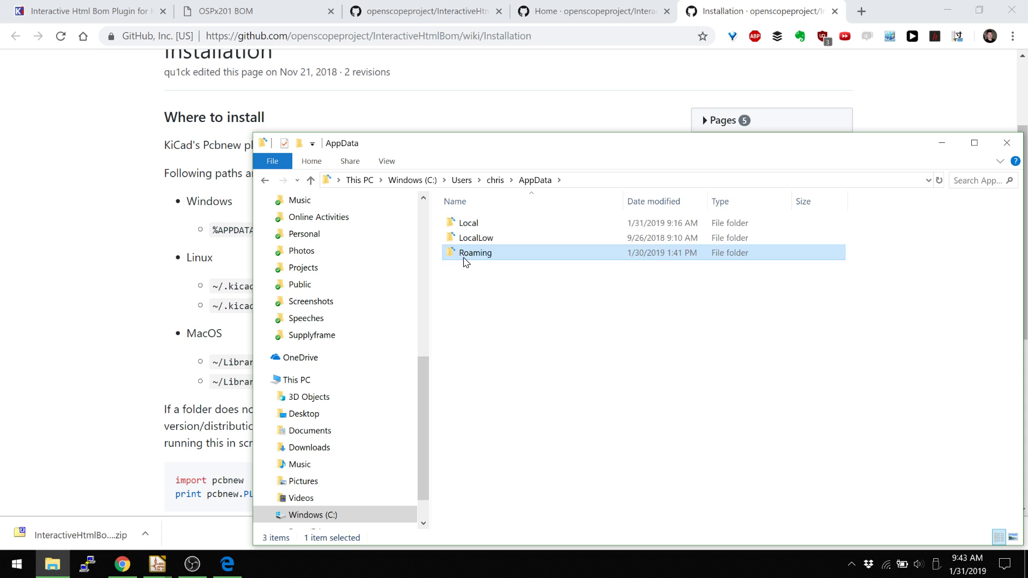
- Open the kicad folder inside Roaming and move the File Explorer window higher on the screen
double_click(468, 254)
double_click(467, 460)
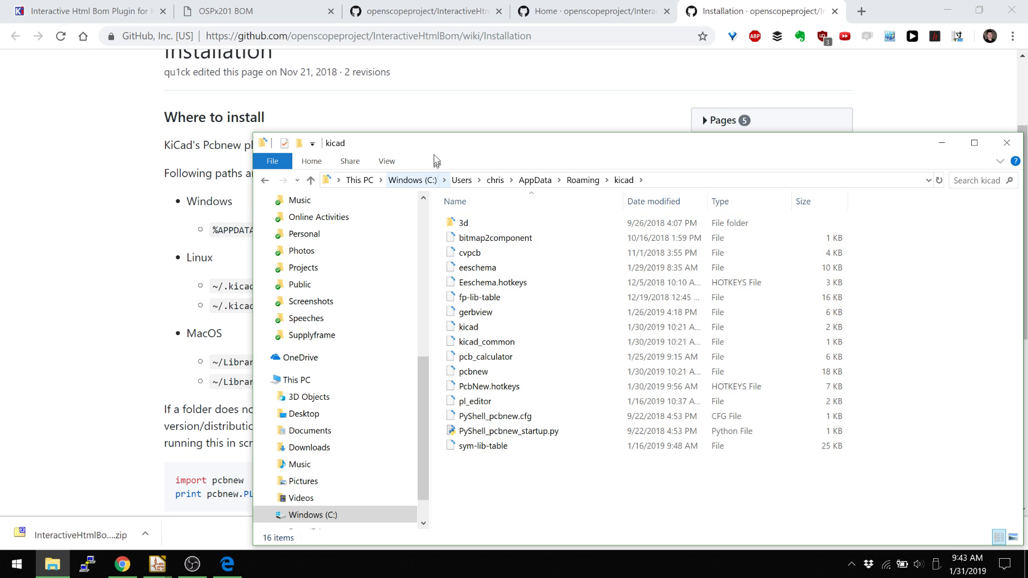
left_click_drag(435, 145, 434, 94)
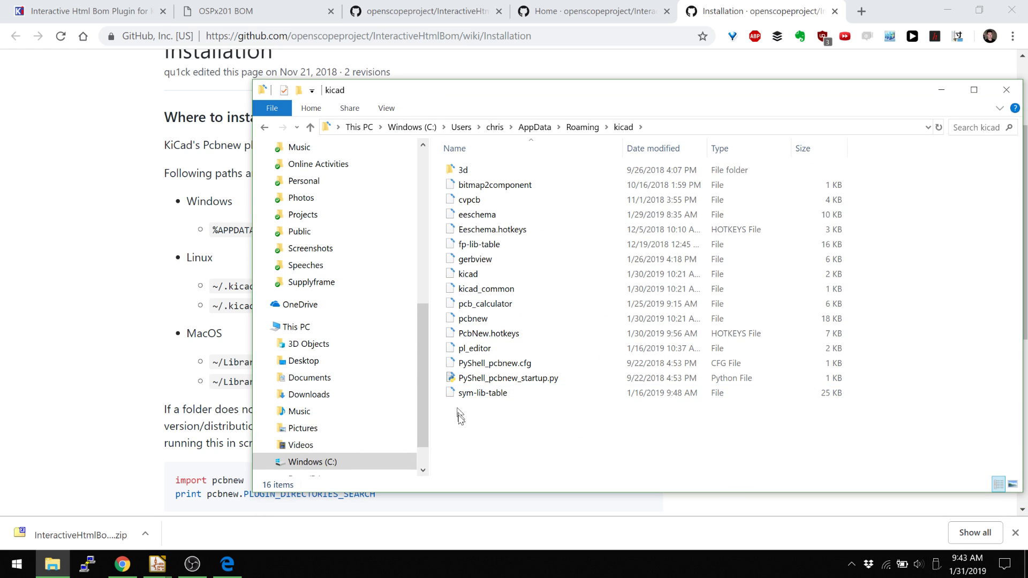
- Create a new folder named scripting inside the kicad folder
right_click(465, 457)
mouse_move(473, 421)
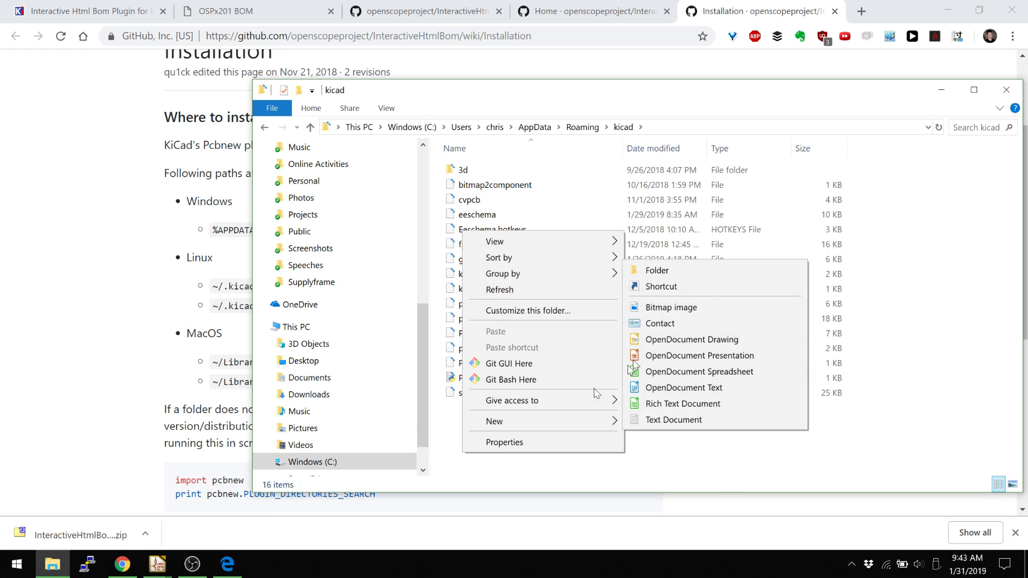
left_click(655, 271)
type("scripting")
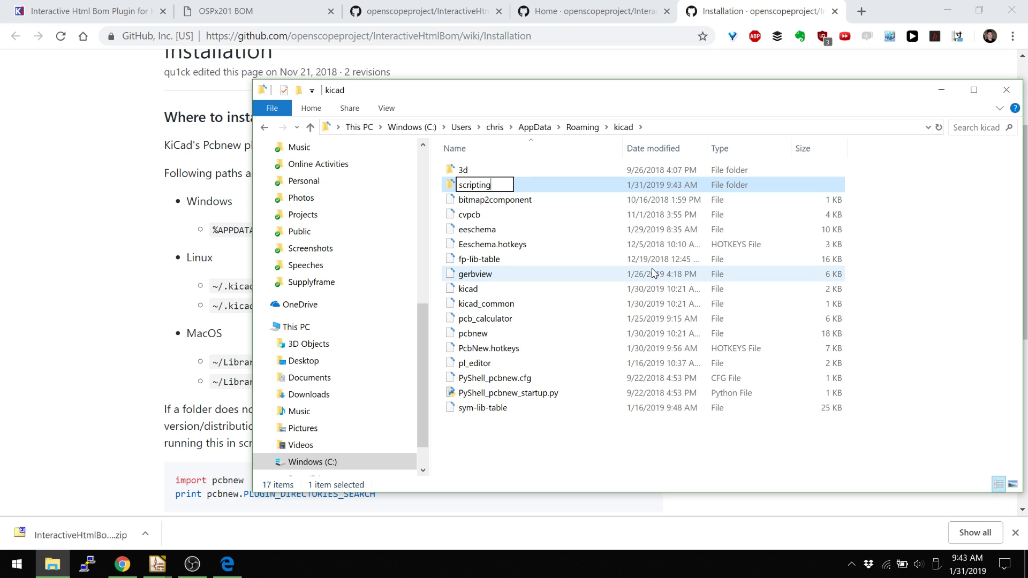
key("Return")
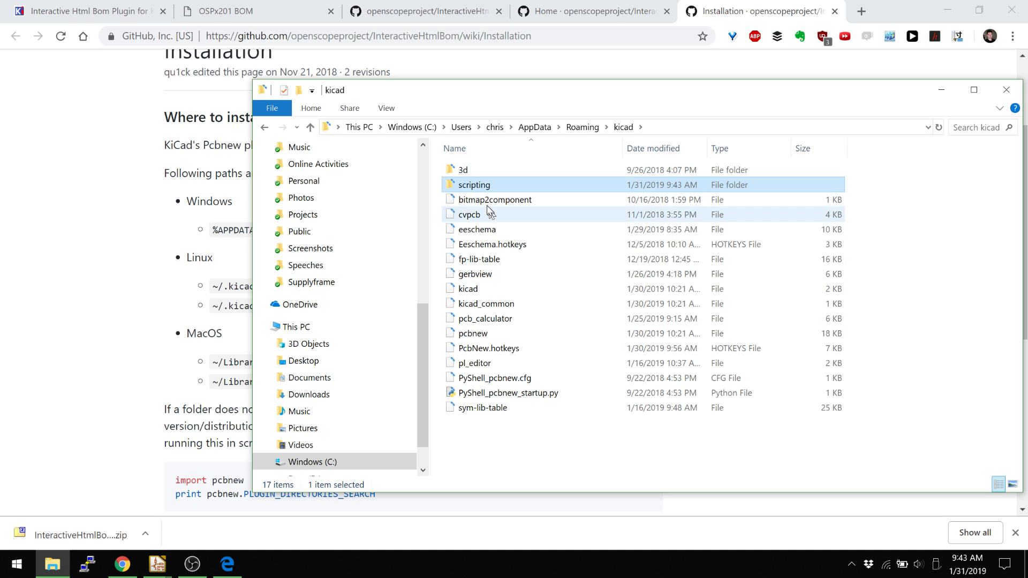
- Open the scripting folder and create a new folder named plugins in it
double_click(473, 184)
right_click(469, 252)
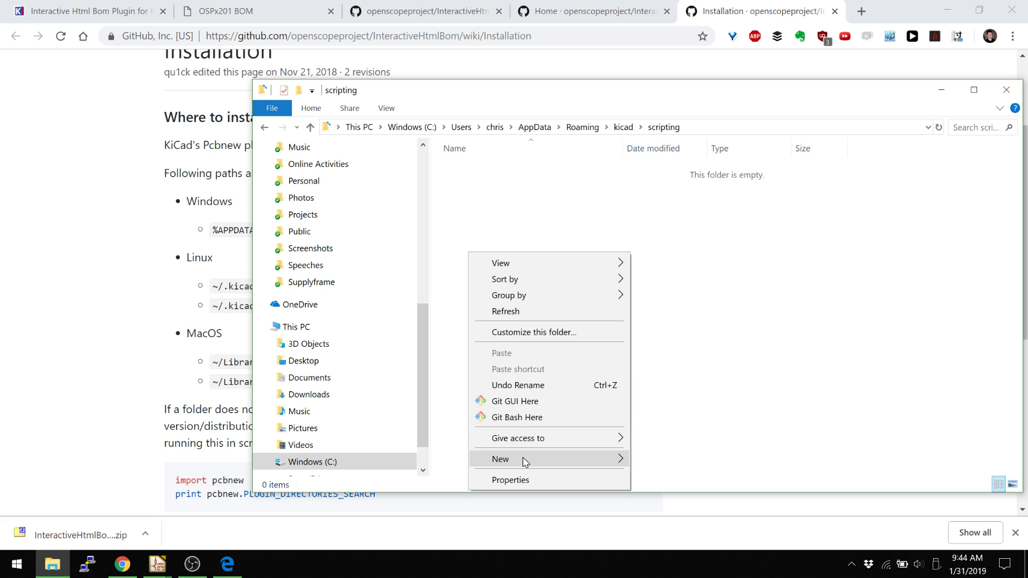
mouse_move(525, 458)
left_click(661, 306)
type("plugins")
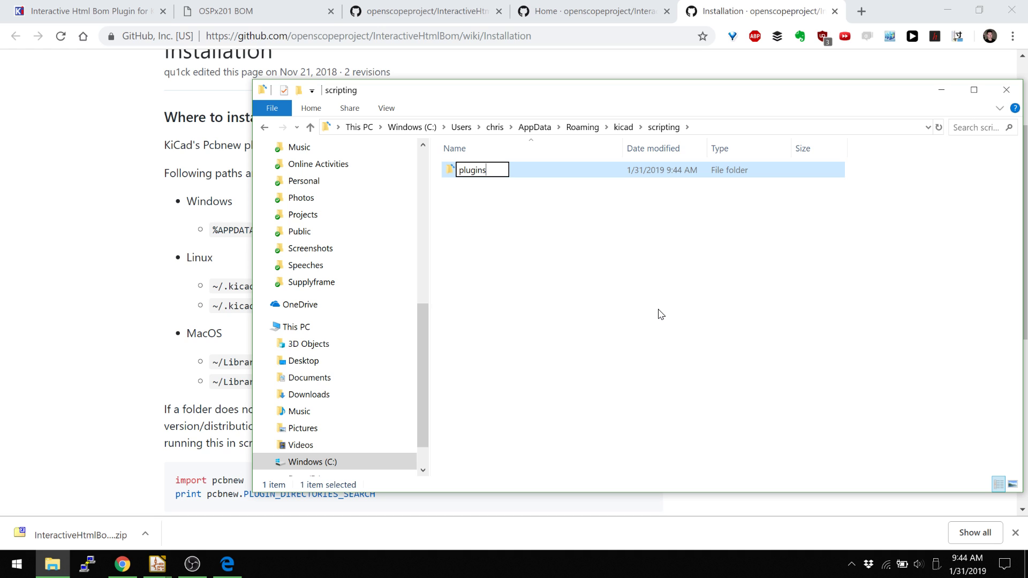
key("Return")
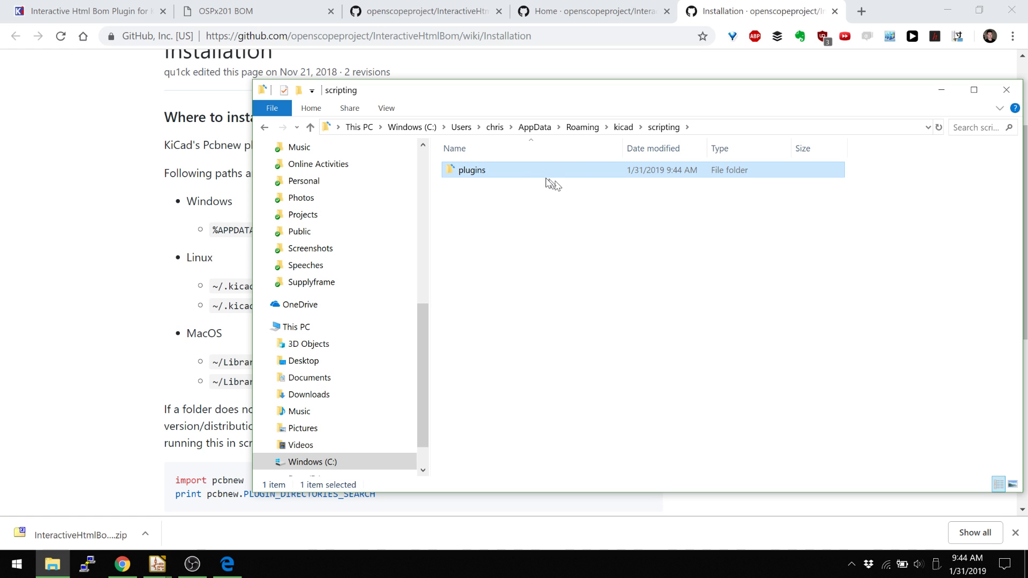
- Open the downloaded ZIP in 7-Zip and copy its InteractiveHtmlBom-master folder into the plugins folder in File Explorer
key("alt+Tab")
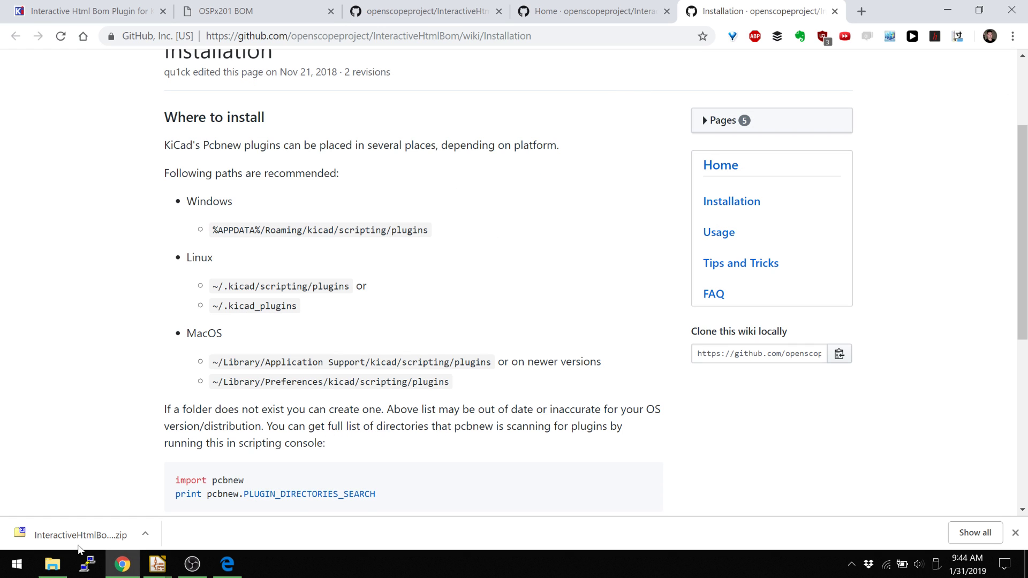
left_click(50, 530)
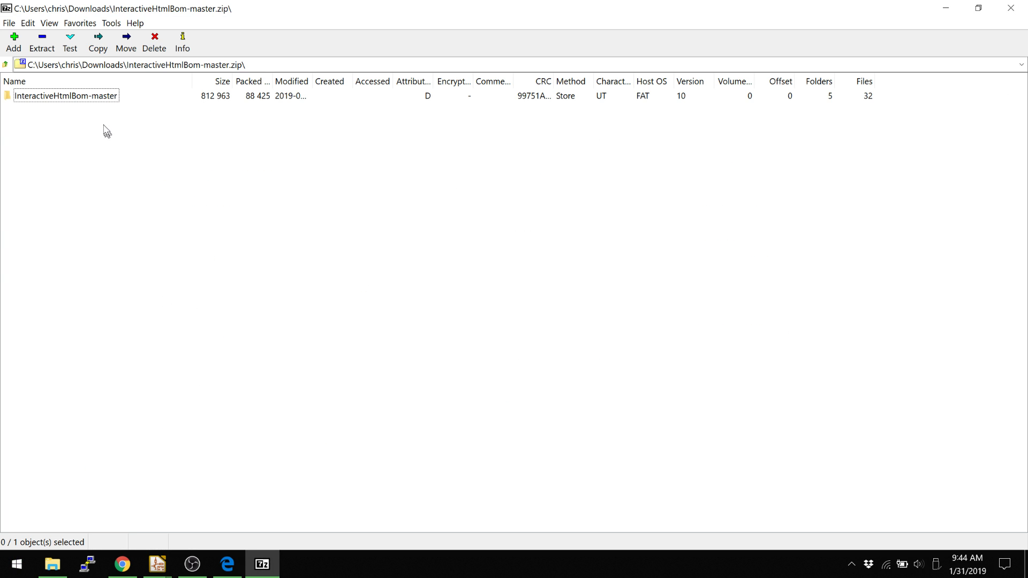
key("alt+Tab")
key("alt+Tab")
key("alt+Tab")
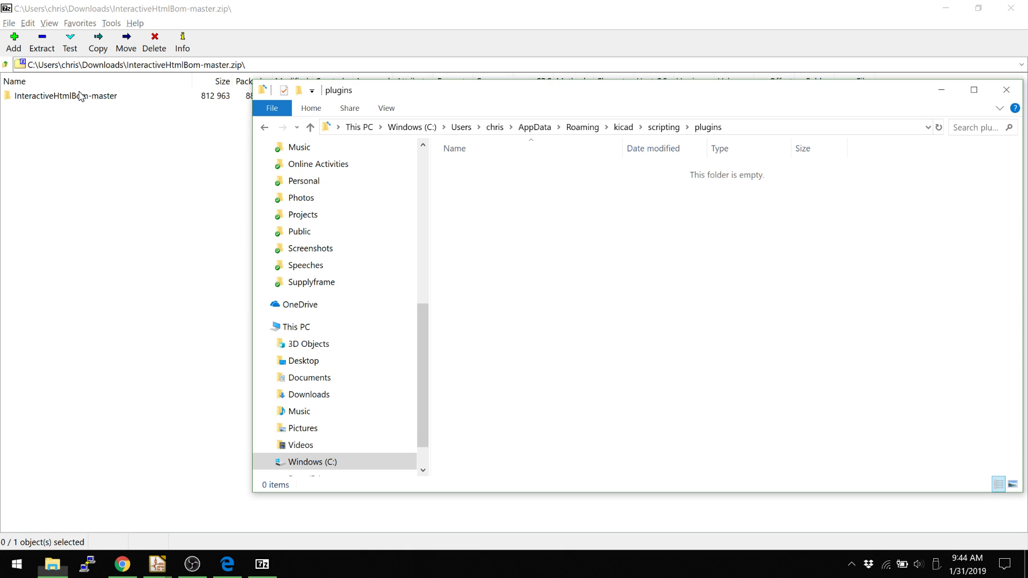
left_click_drag(80, 96, 607, 296)
key("alt+Tab")
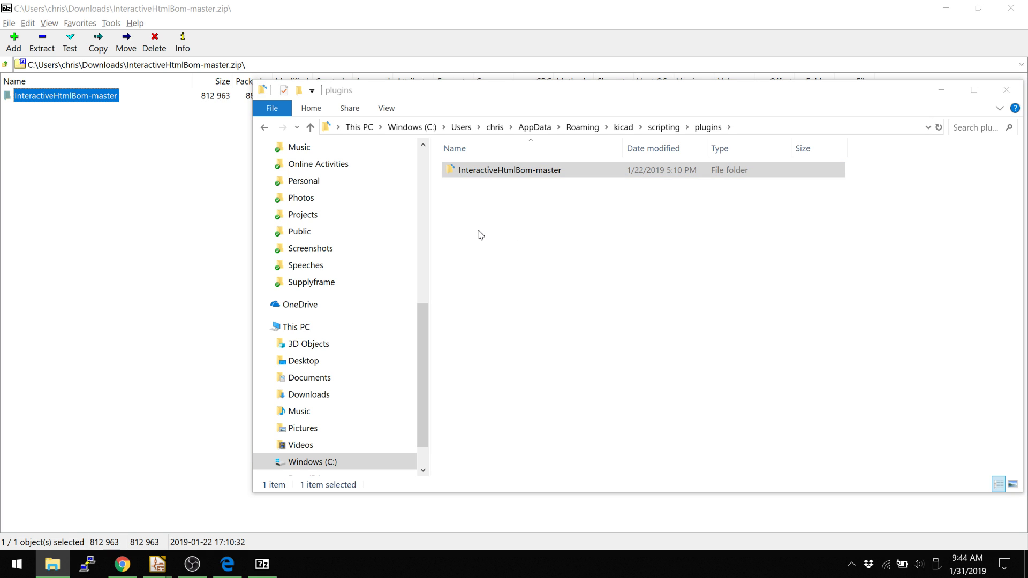
- Rename the copied InteractiveHtmlBom-master folder as InteractiveHtmlBom and open it to check its contents
left_click(484, 235)
left_click(490, 176)
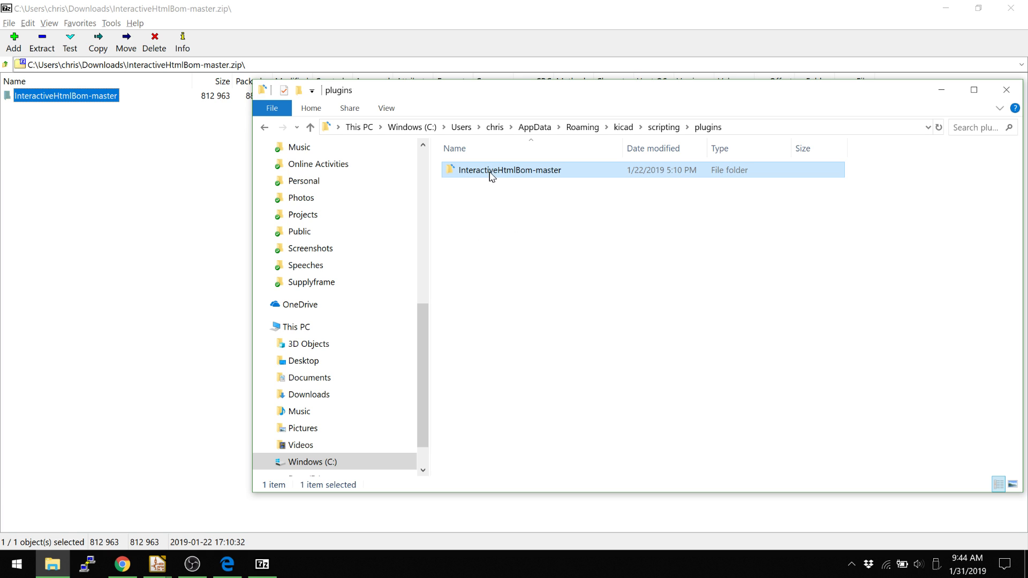
left_click(535, 170)
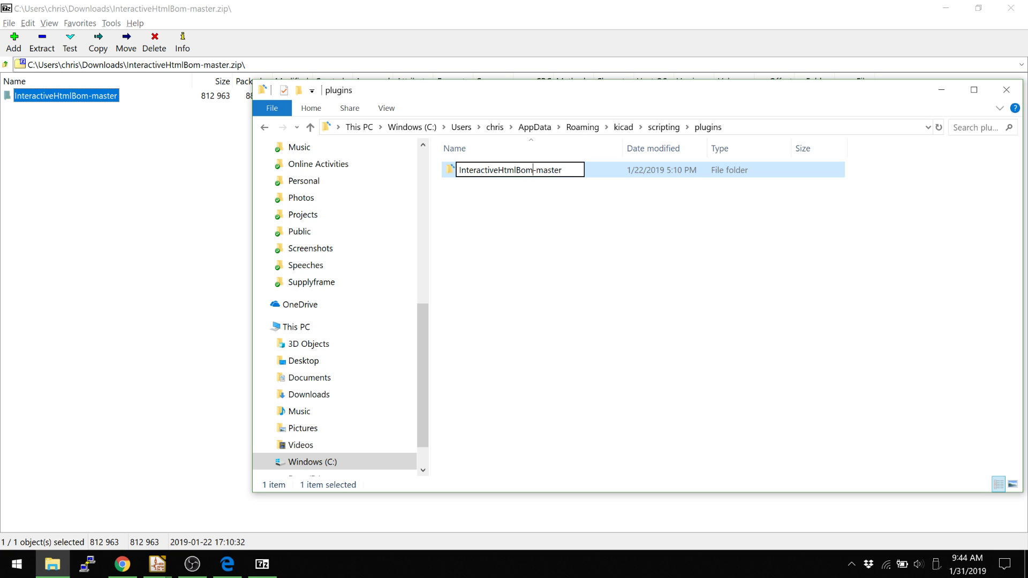
key("BackSpace")
key("BackSpace")
key("BackSpace")
key("BackSpace")
key("BackSpace")
key("BackSpace")
key("BackSpace")
key("Return")
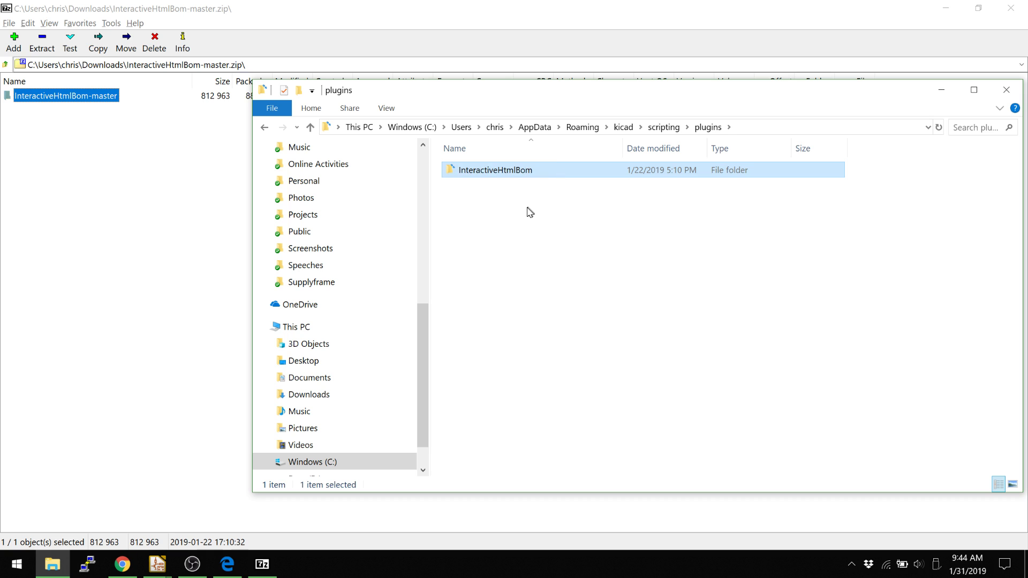
double_click(497, 169)
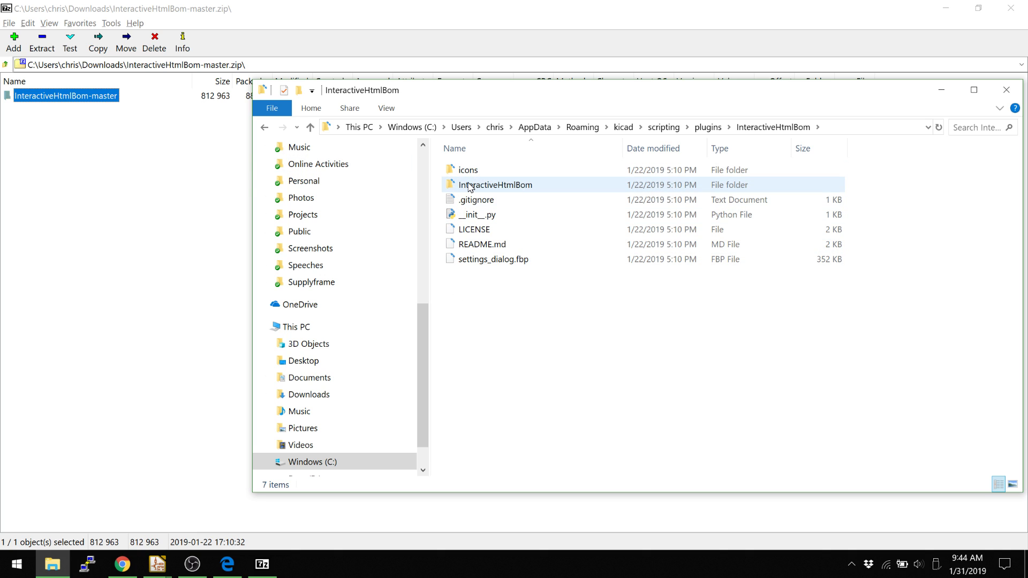
left_click(523, 184)
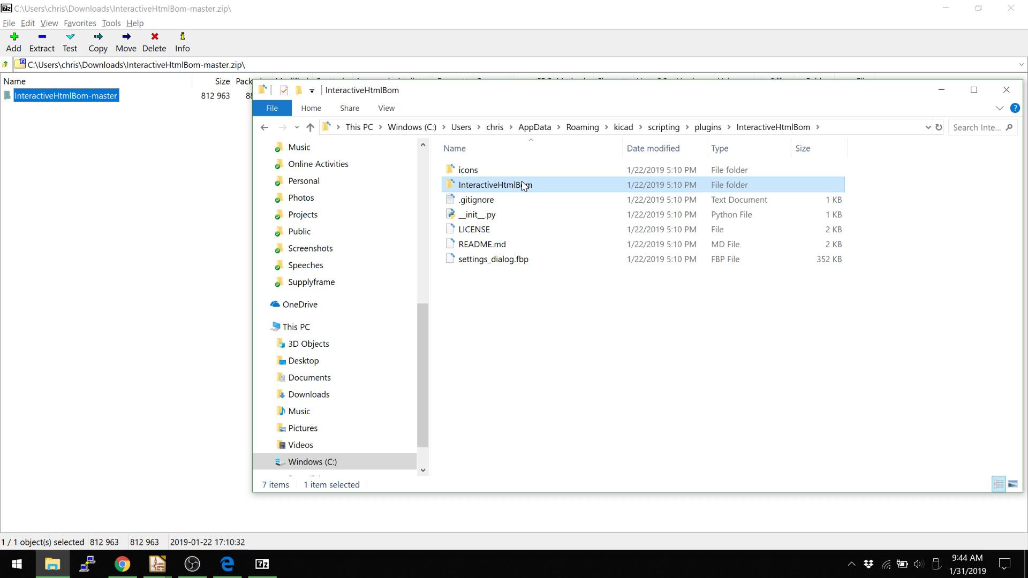
- Switch to Pcbnew, close it, and reopen the Das Blinkinput board from the KiCad project window
key("alt+Tab")
key("alt+Tab")
key("alt+Tab")
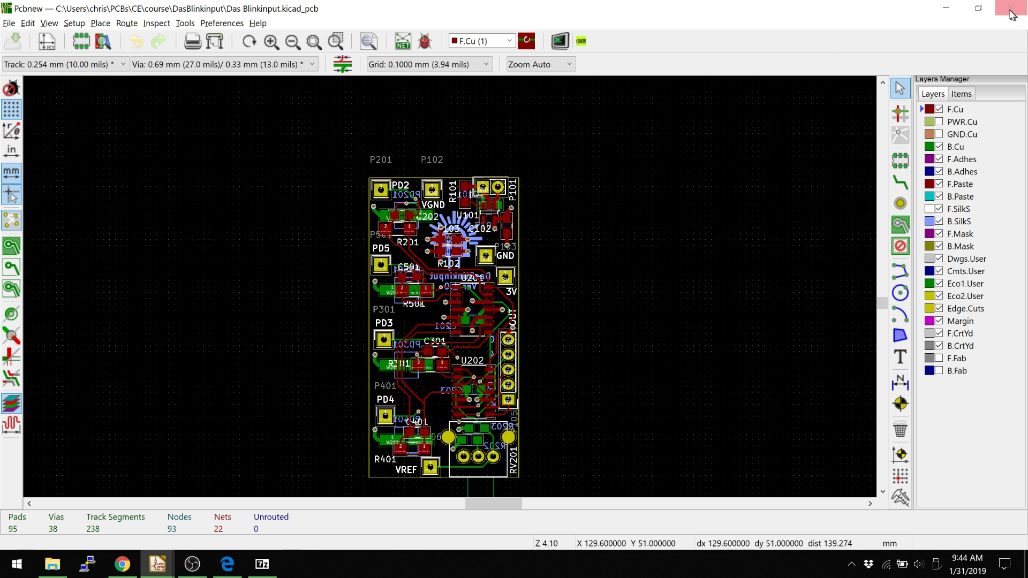
key("ctrl+n")
key("alt+Tab")
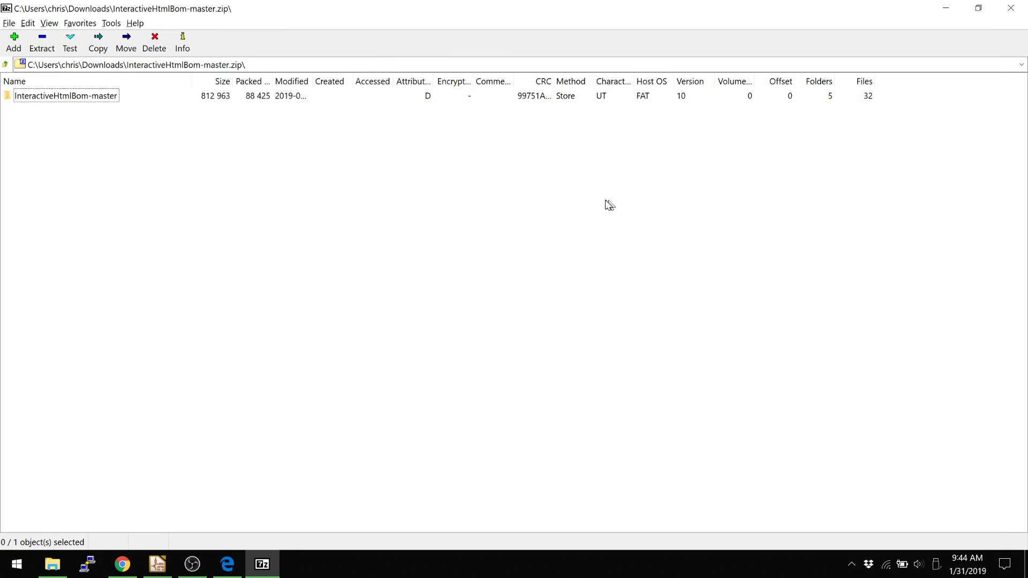
left_click(150, 571)
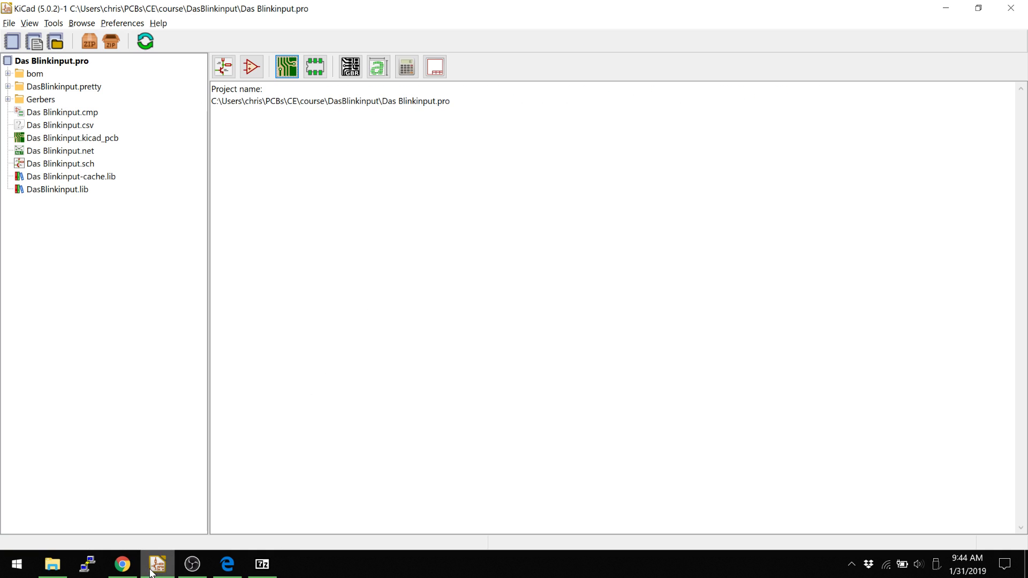
left_click(294, 63)
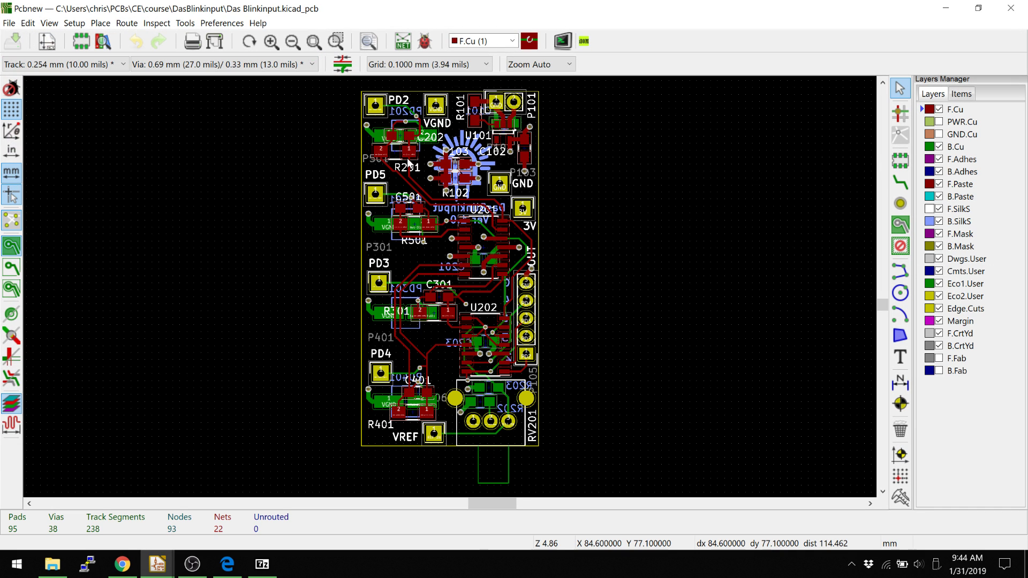
- Switch to Chrome and review the plugin's KiCad forum thread and the InteractiveHtmlBom wiki home page
key("alt+Tab")
key("alt+Tab")
key("alt+Tab")
key("alt+Tab")
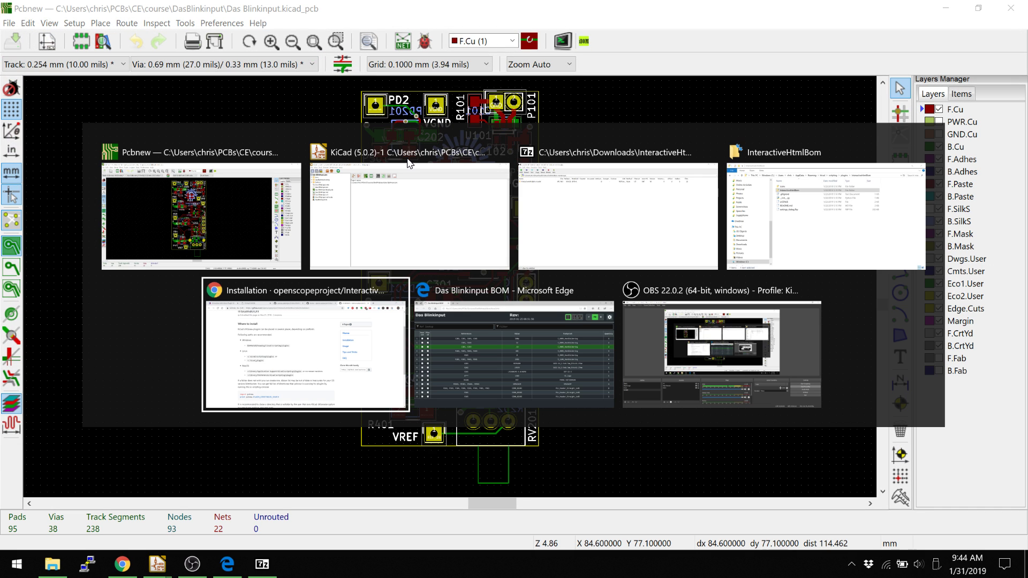
left_click(89, 9)
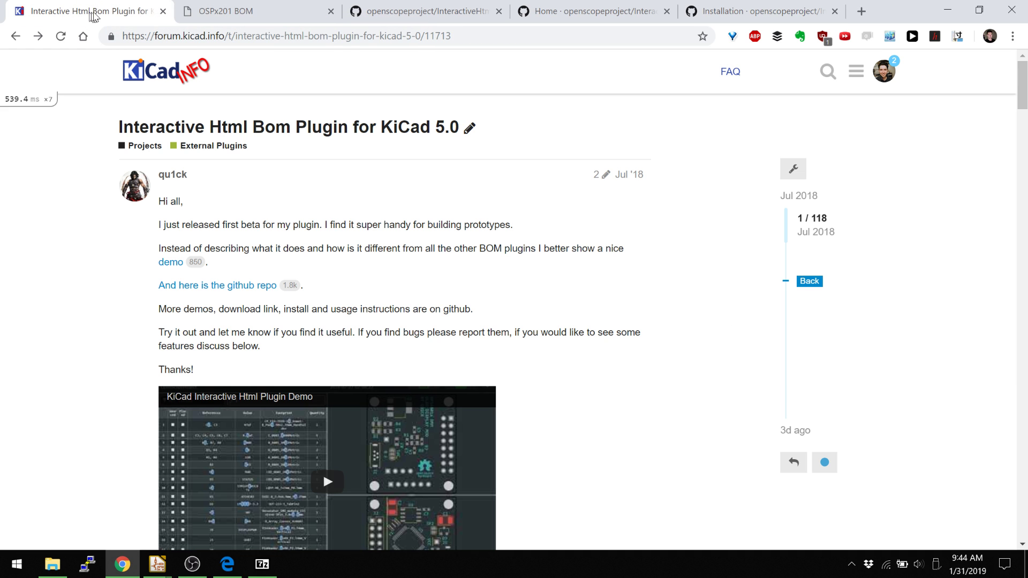
left_click(534, 13)
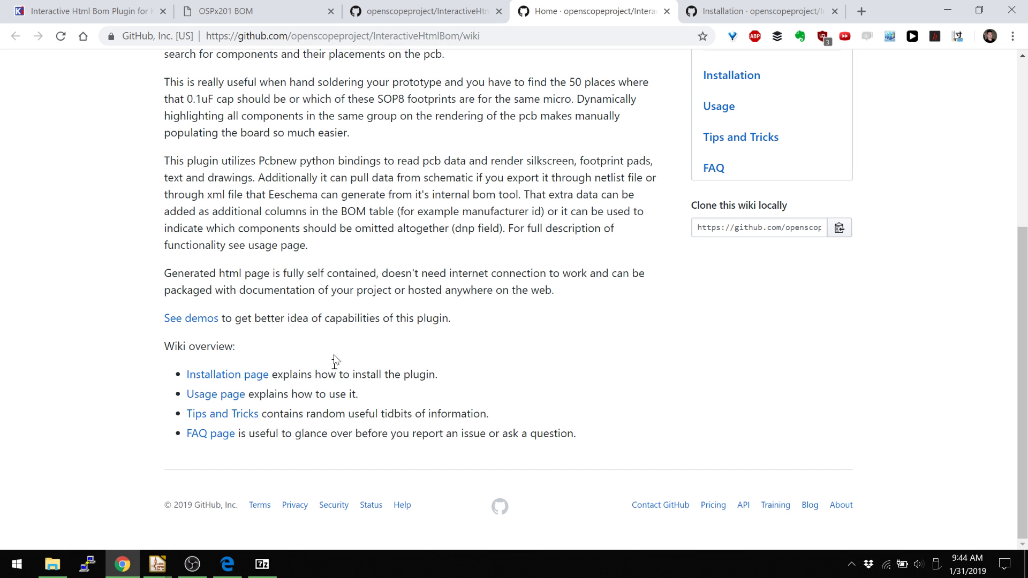
scroll(204, 312, "up", 5)
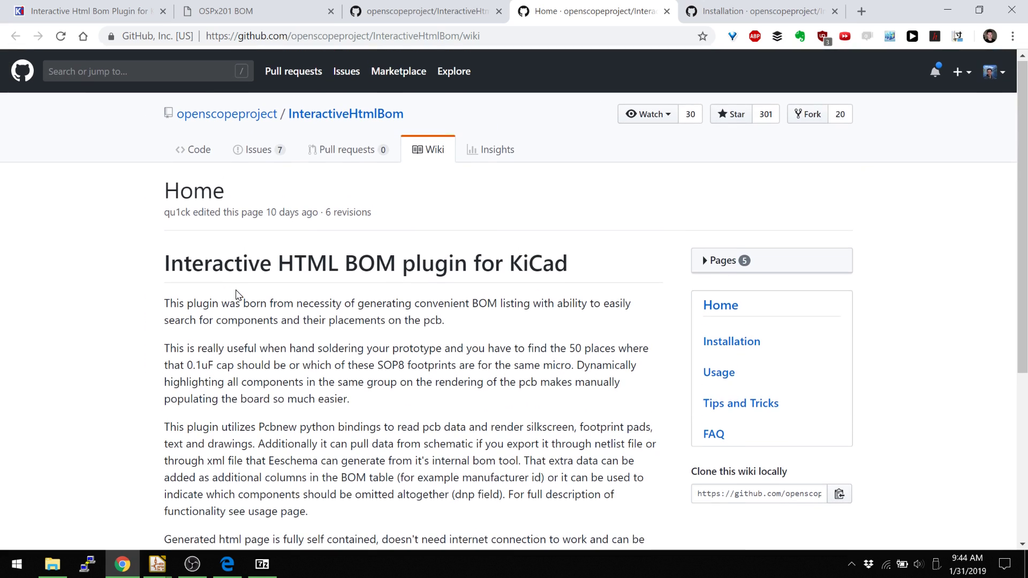
- Return to Pcbnew and generate the interactive HTML BOM for the Das Blinkinput board
key("alt+Tab")
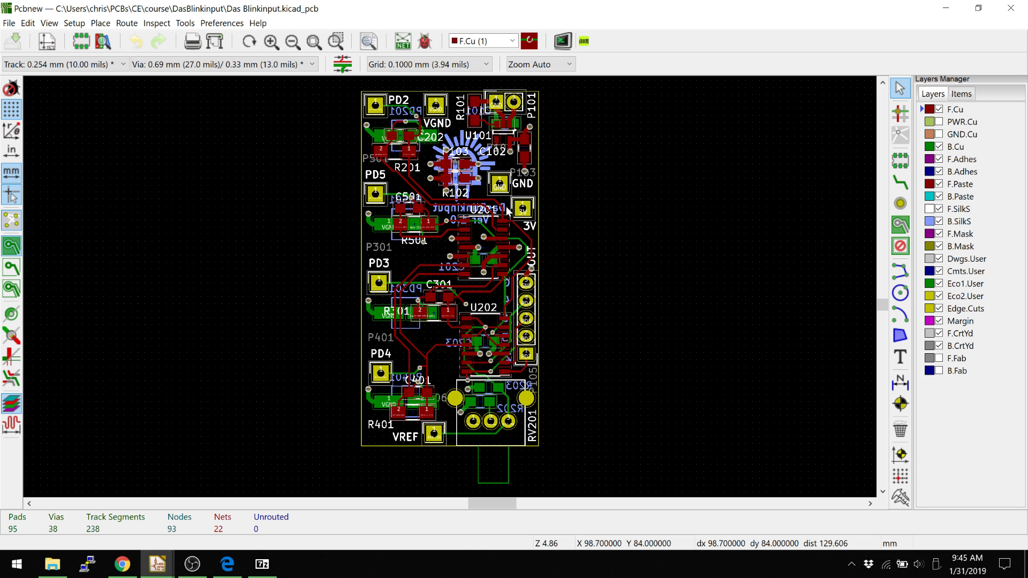
middle_click_drag(478, 219, 475, 248)
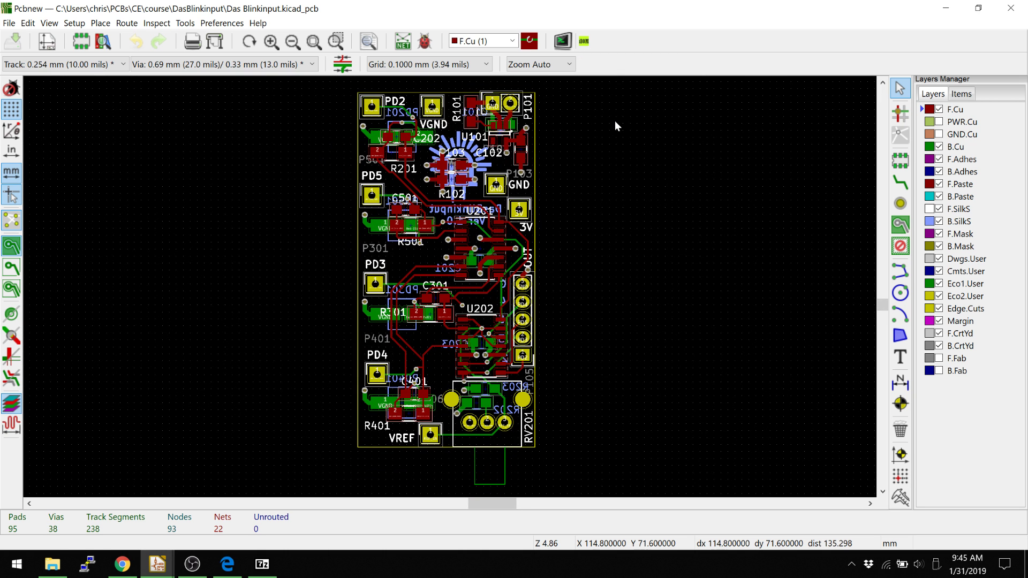
left_click(584, 41)
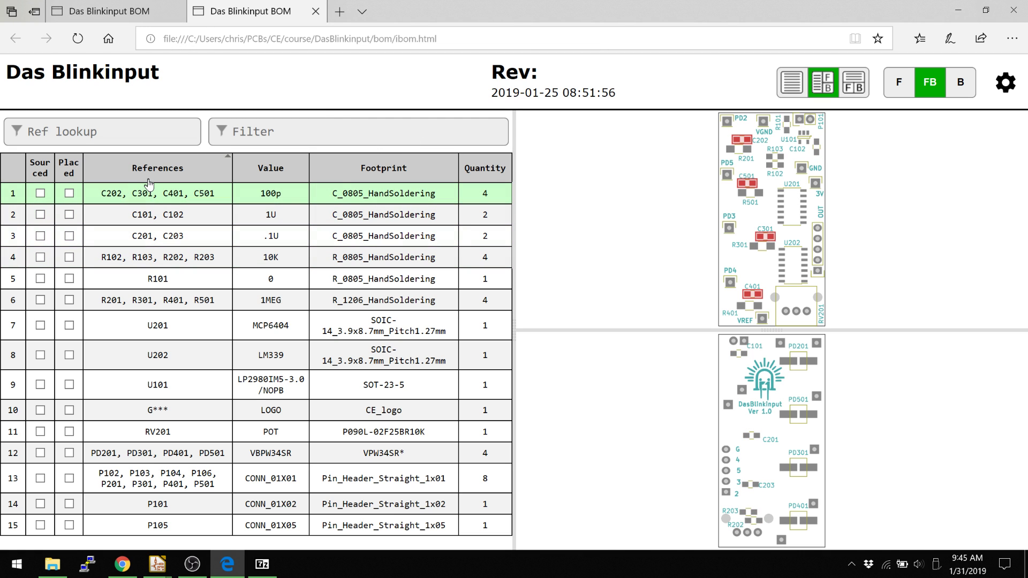
- Step through the BOM rows to examine where each component group is highlighted on the front and back of the board
key("Up")
key("Up")
key("Up")
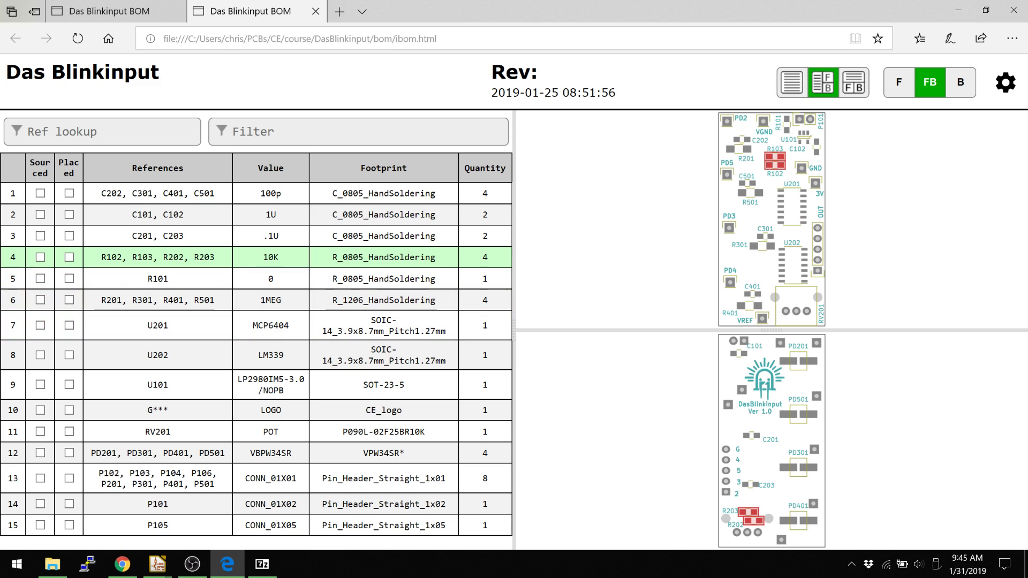
key("Up")
key("Up")
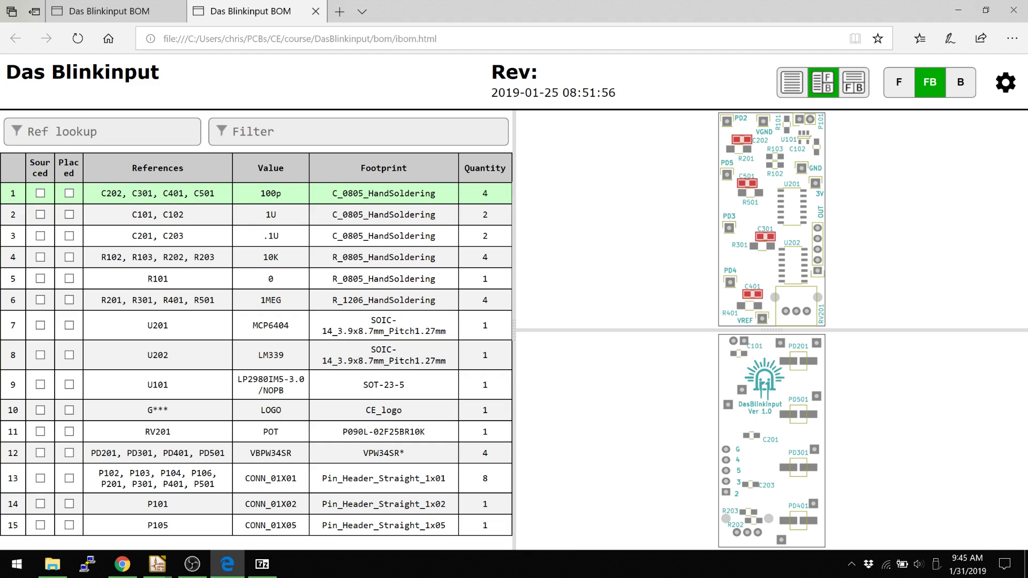
key("Down")
key("Down")
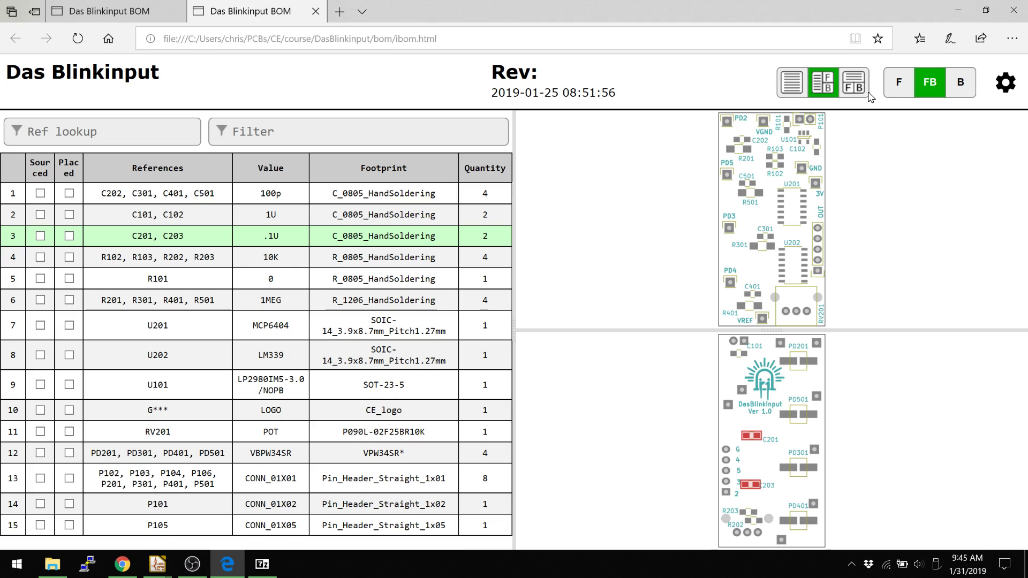
key("Up")
key("Up")
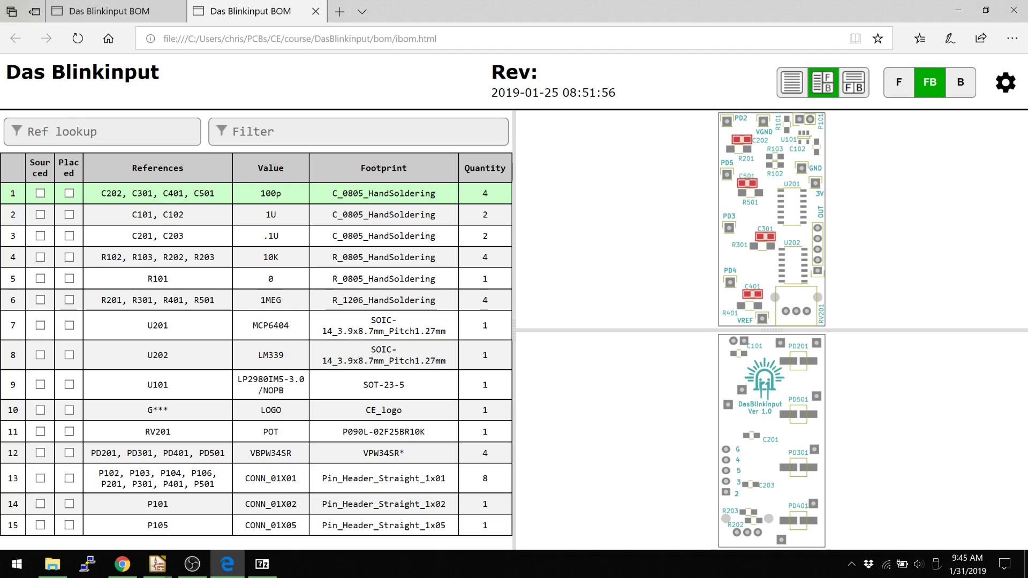
- Mark the component groups as placed one after another, from the 100p capacitors in row 1 through U202 in row 8
left_click(186, 209)
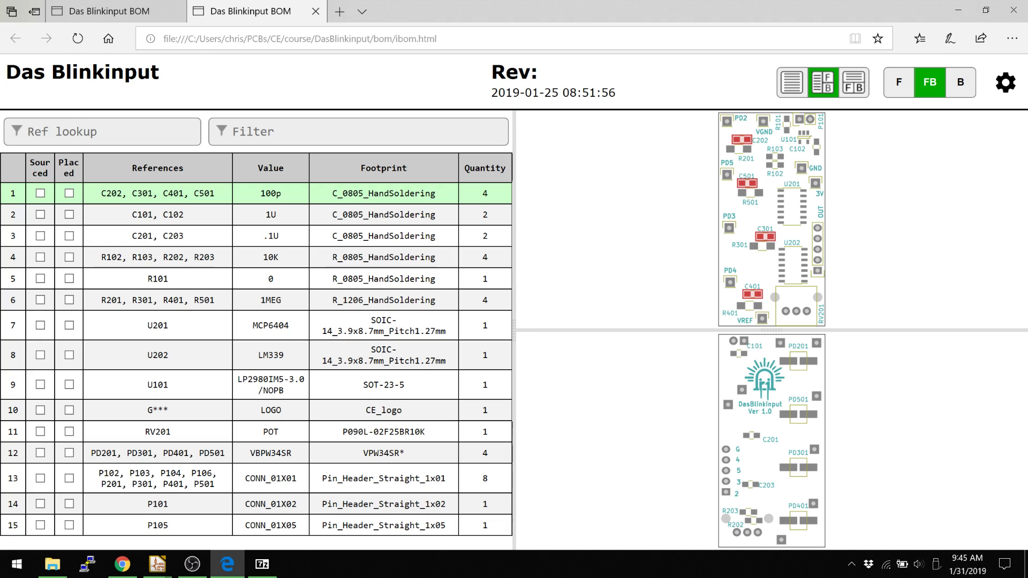
key("n")
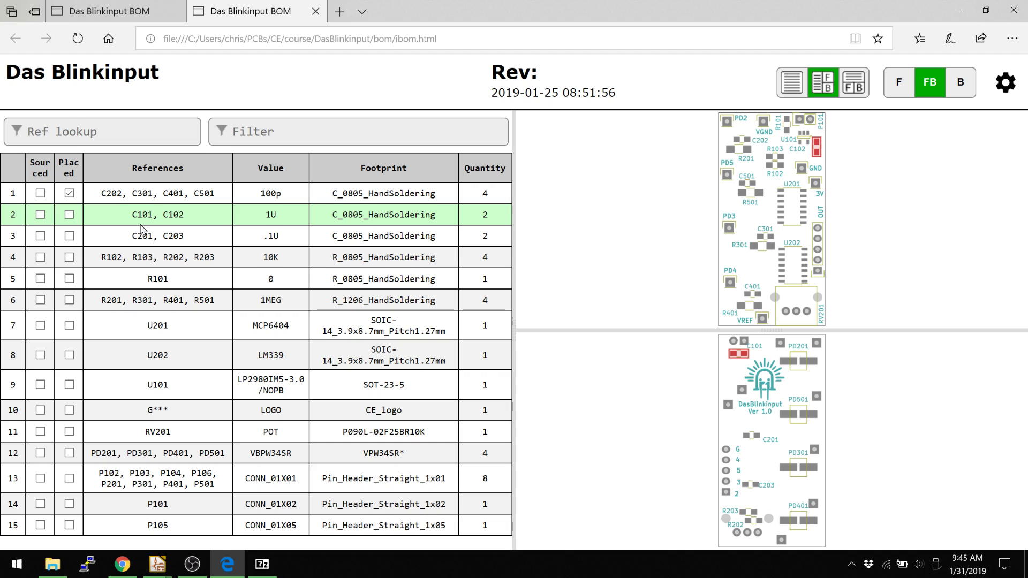
key("n")
key("n")
key("n")
key("n")
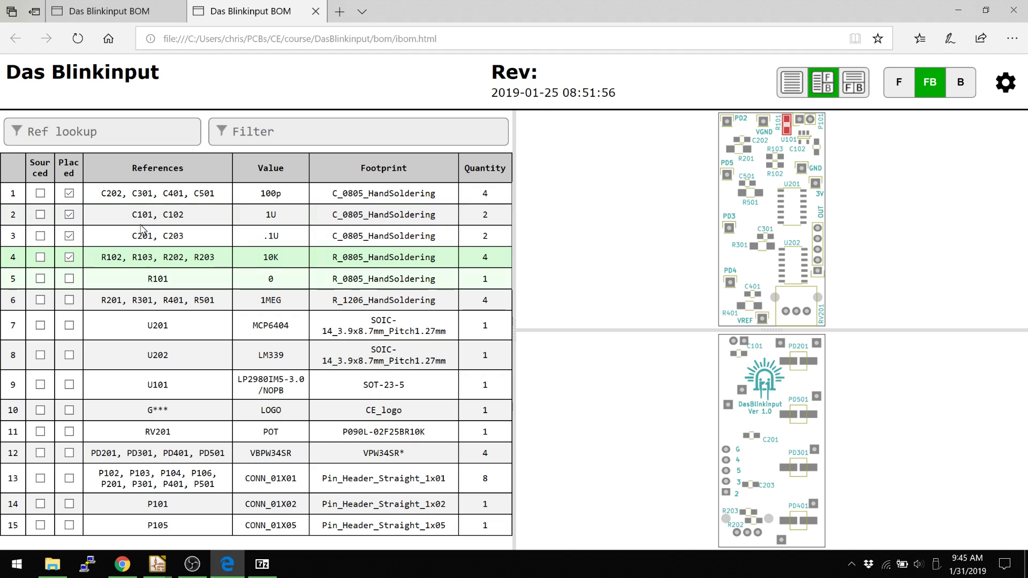
key("n")
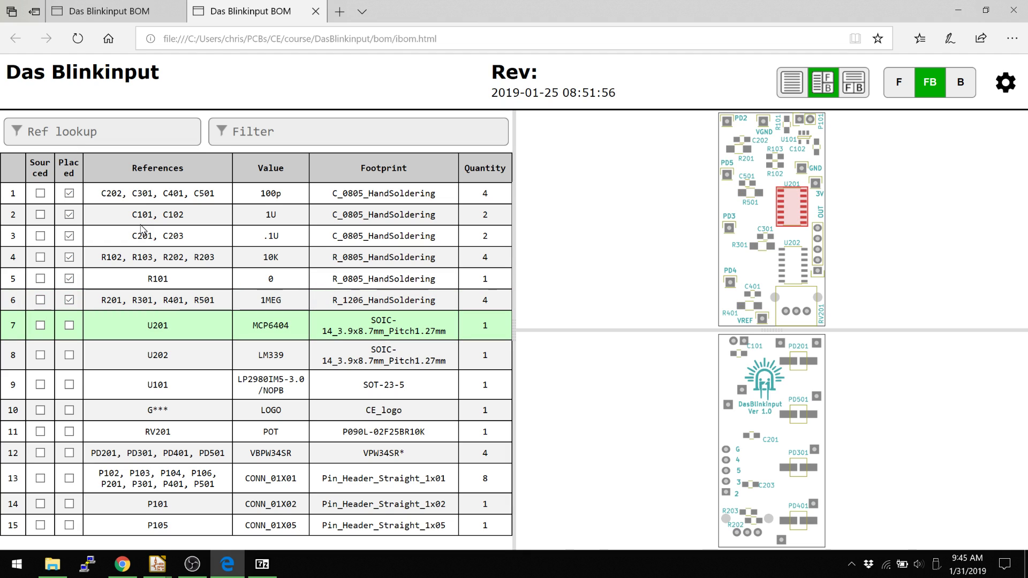
key("n")
key("n")
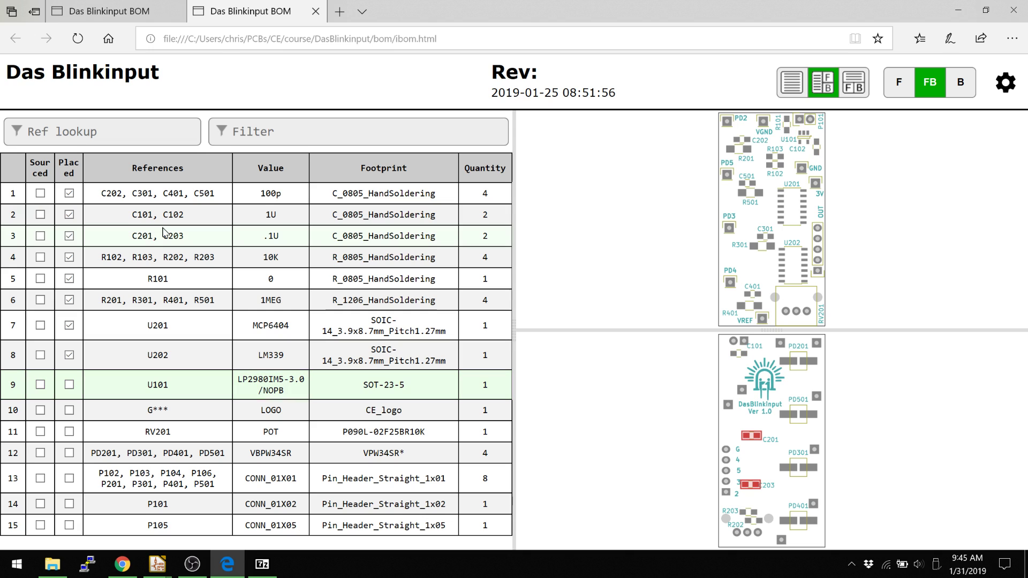
- Set the layout with the BOM table above the board drawings and limit the display to the front side
left_click(854, 83)
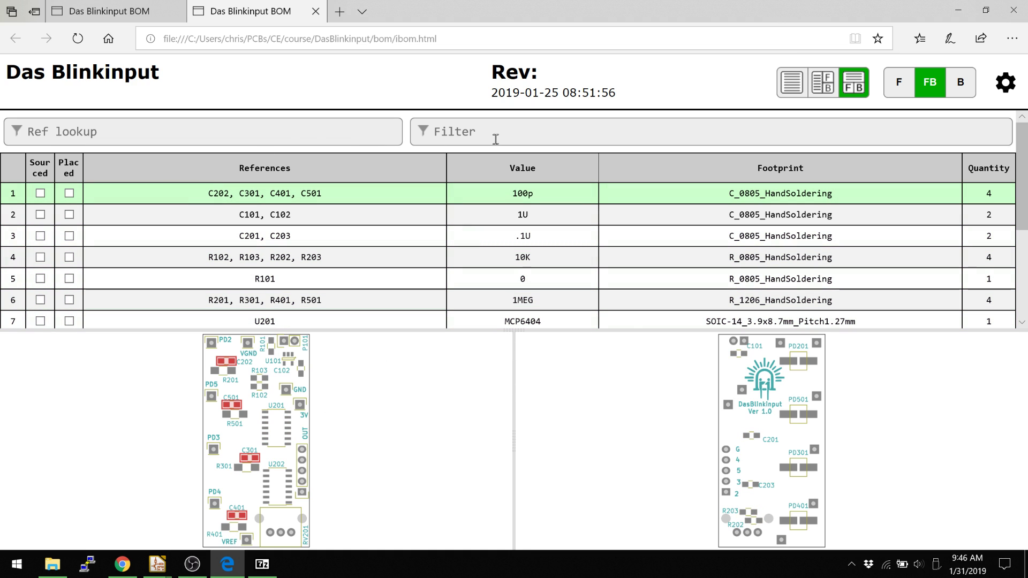
left_click(956, 90)
left_click(900, 83)
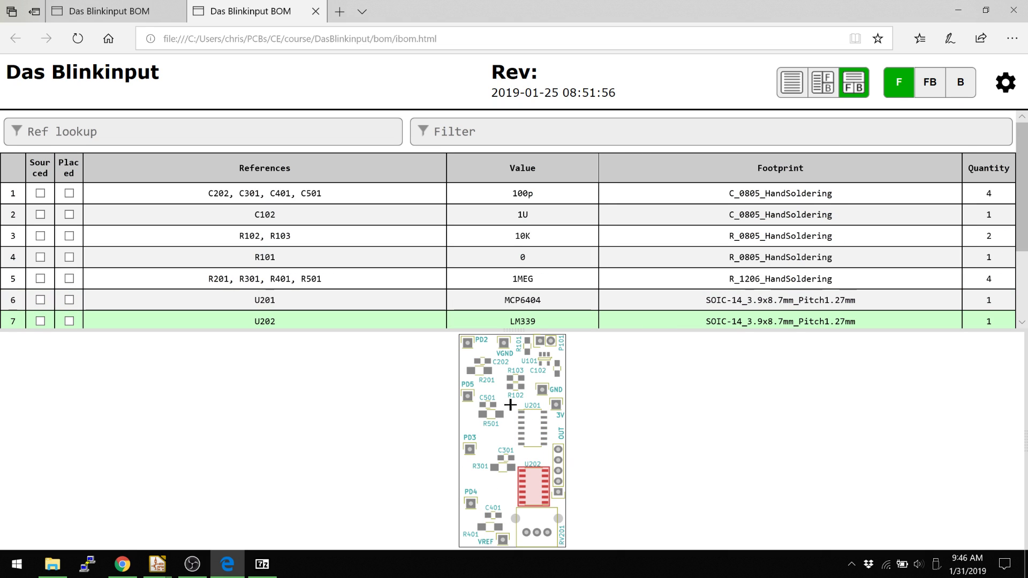
scroll(472, 437, "up", 5)
scroll(471, 437, "down", 5)
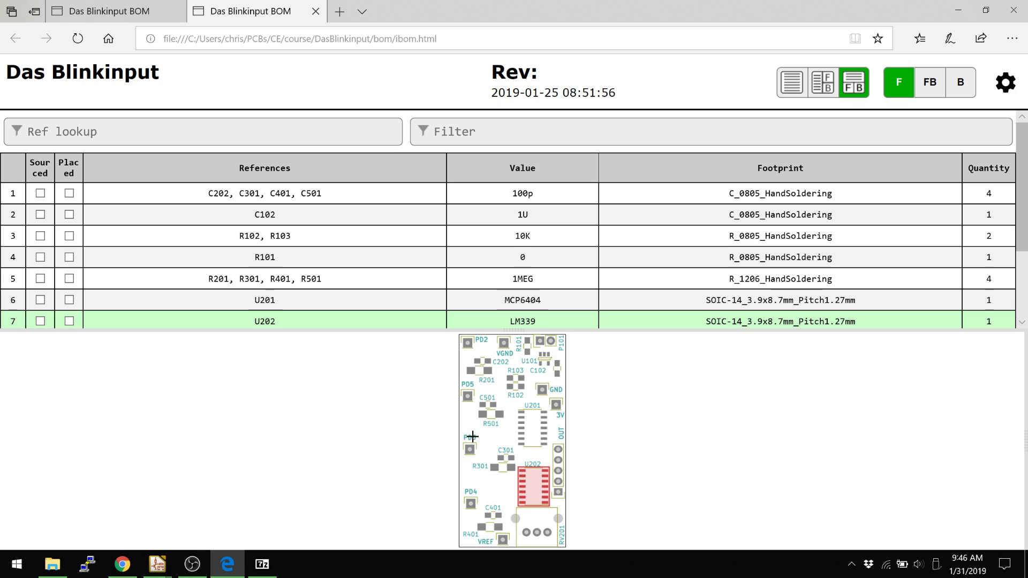
mouse_move(472, 437)
left_mouse_down()
mouse_move(415, 438)
mouse_move(492, 433)
left_mouse_up()
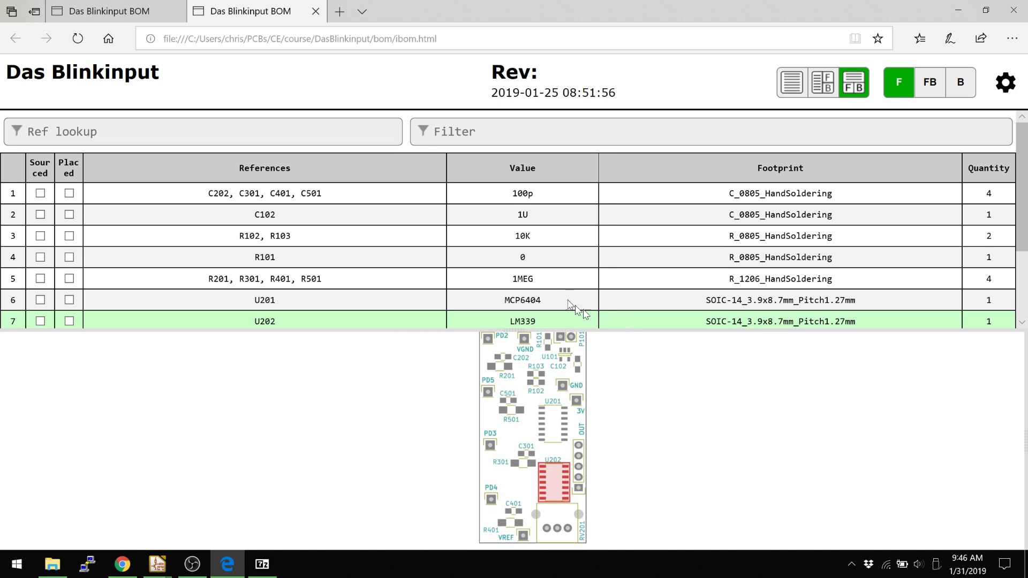
- Turn on dark mode and set the board rotation to -90° in the BOM page settings
mouse_move(999, 93)
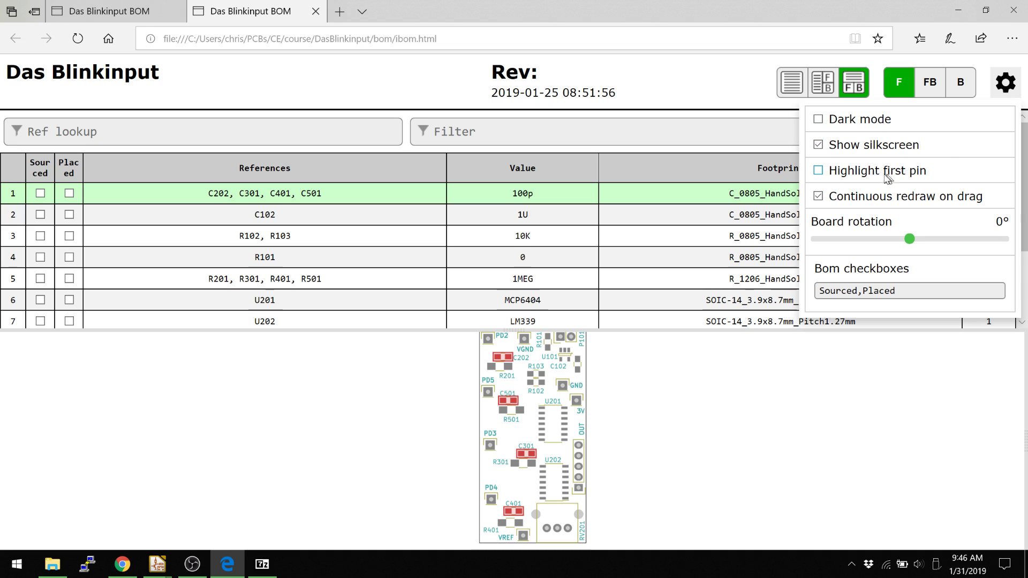
left_click(818, 119)
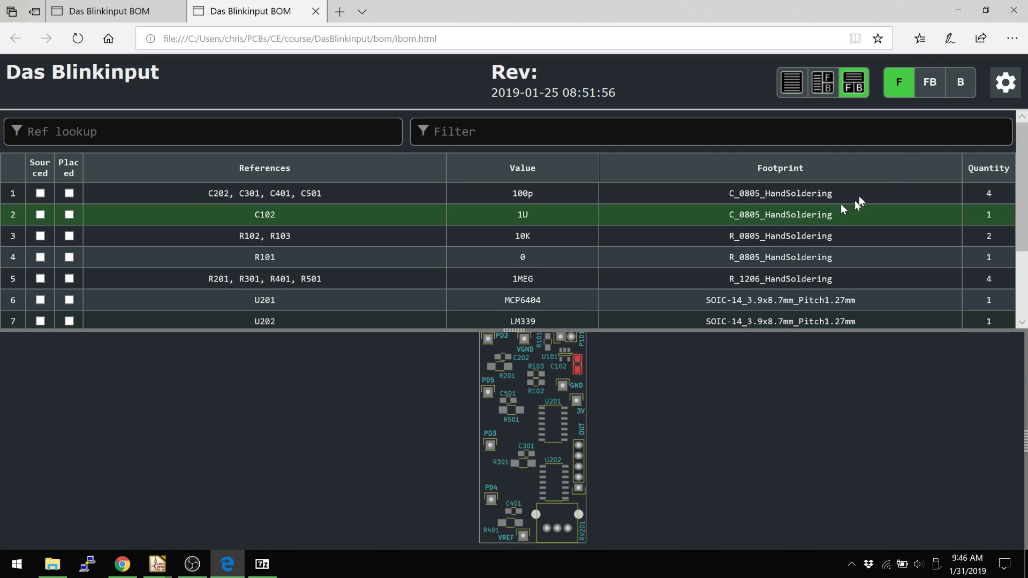
mouse_move(1007, 88)
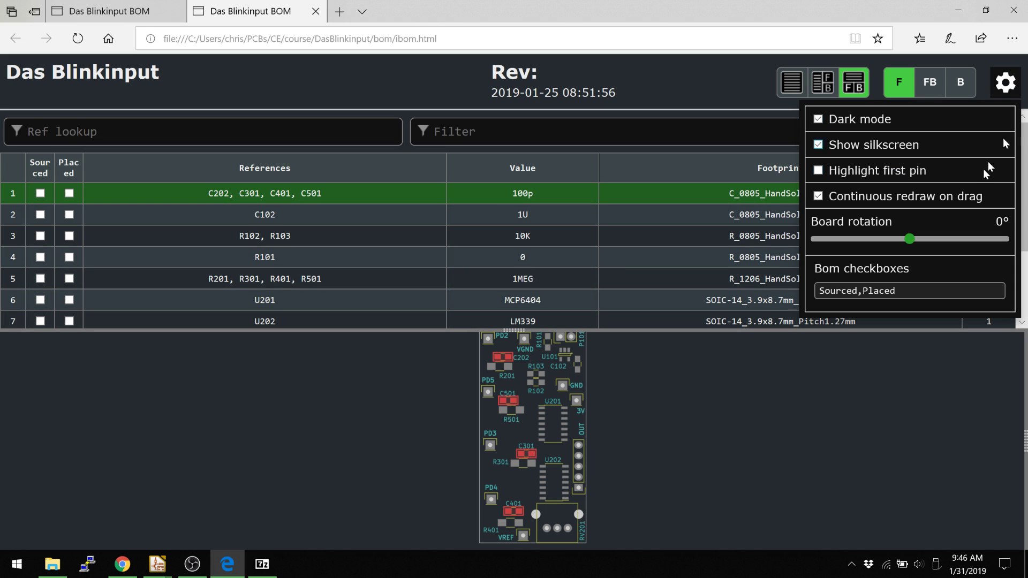
left_click_drag(909, 239, 1018, 245)
mouse_move(1006, 83)
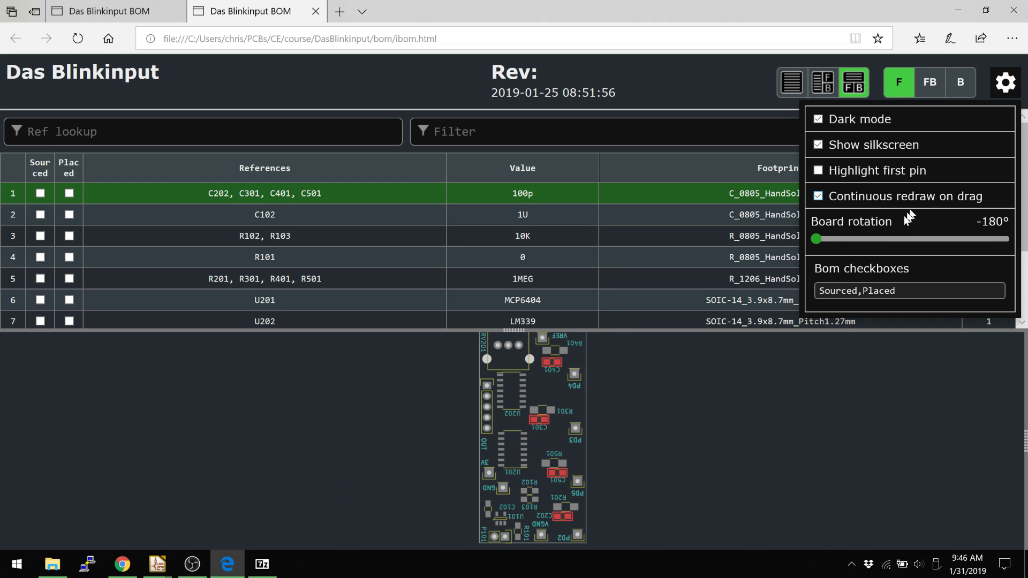
left_click(893, 240)
left_click_drag(893, 240, 864, 241)
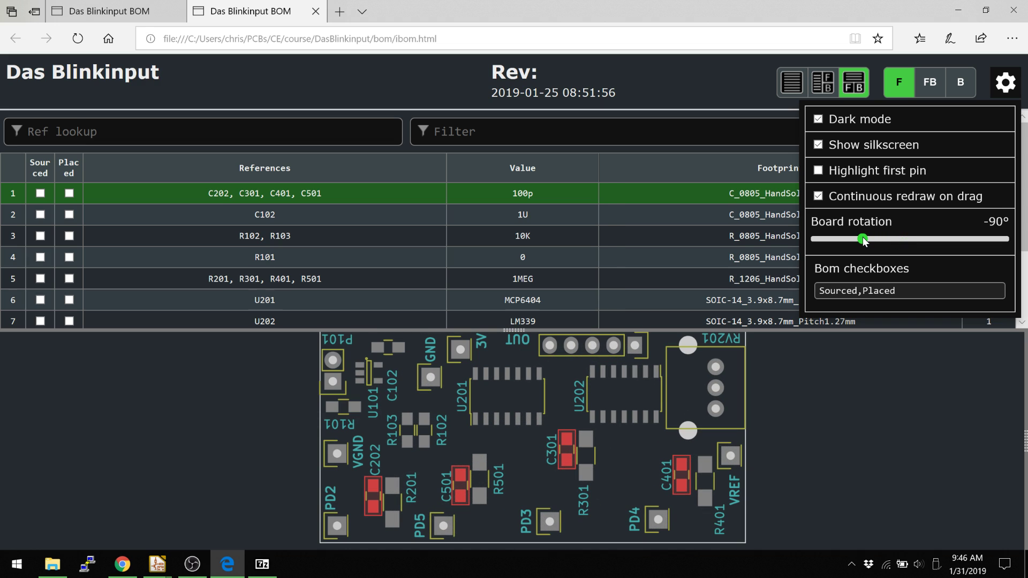
left_click(862, 320)
scroll(833, 440, "down", 5)
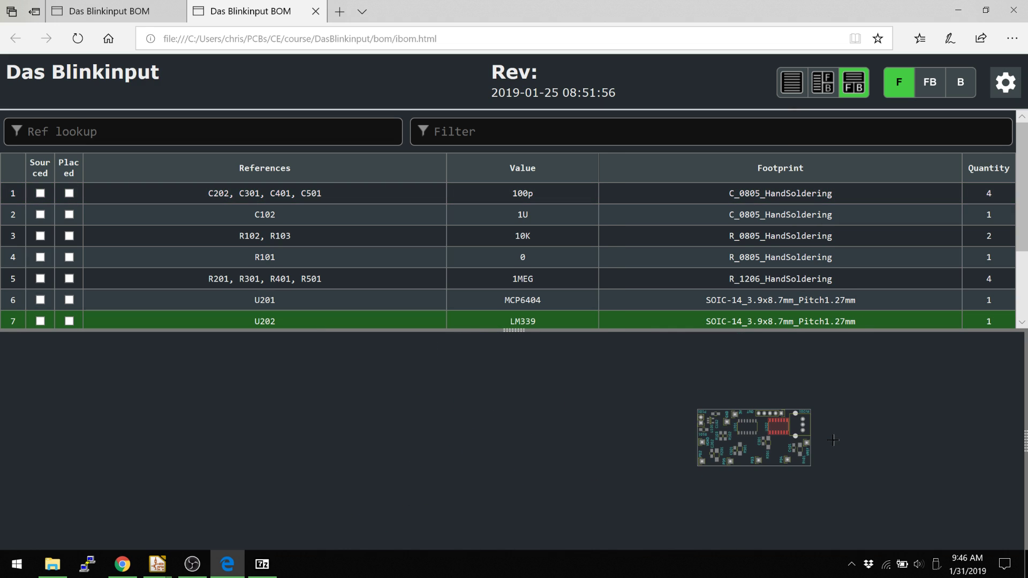
scroll(833, 440, "up", 6)
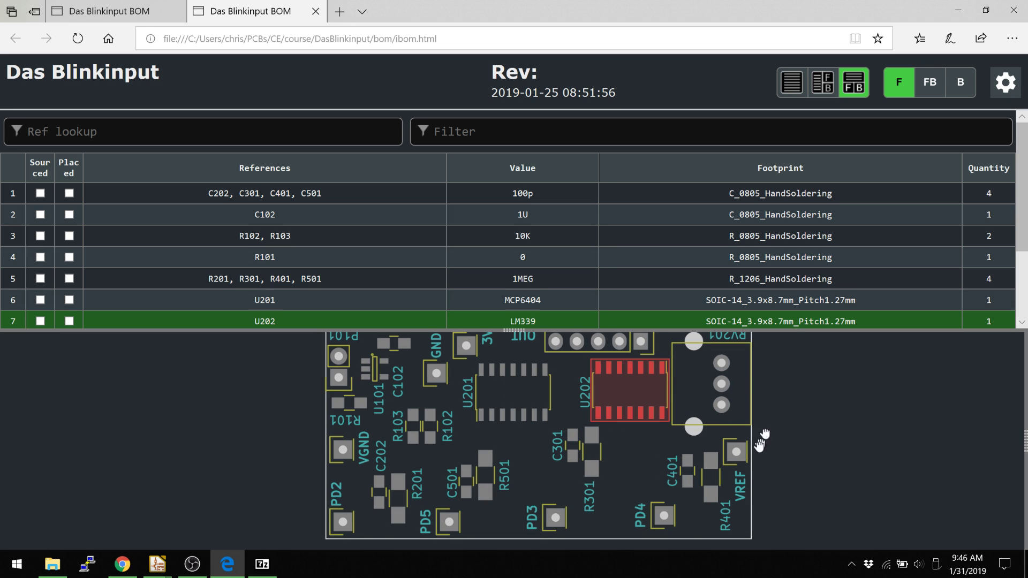
left_click_drag(762, 436, 774, 423)
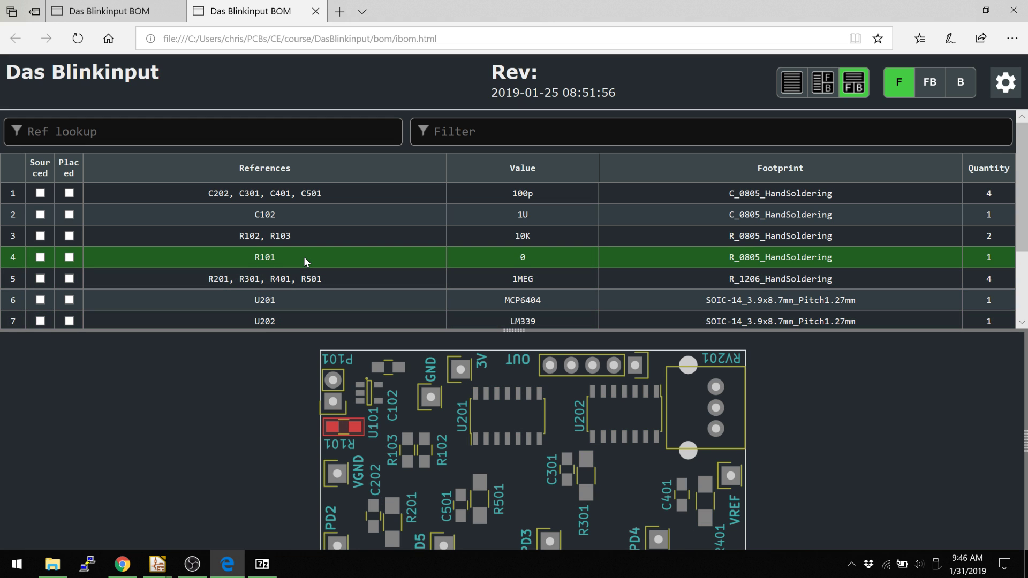
- Switch back to Pcbnew and view the whole Das Blinkinput board
key("alt+Tab")
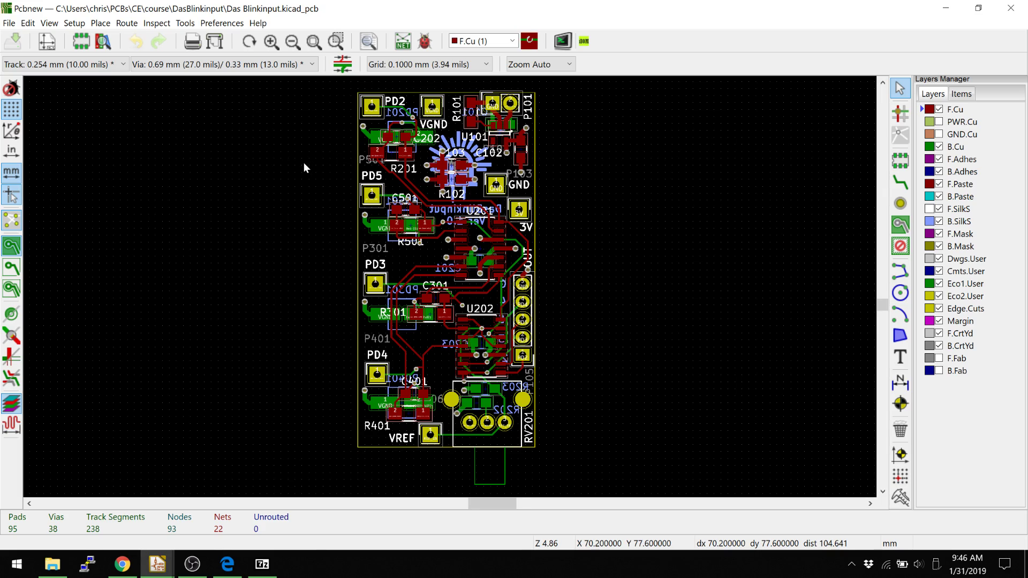
scroll(304, 168, "down", 3)
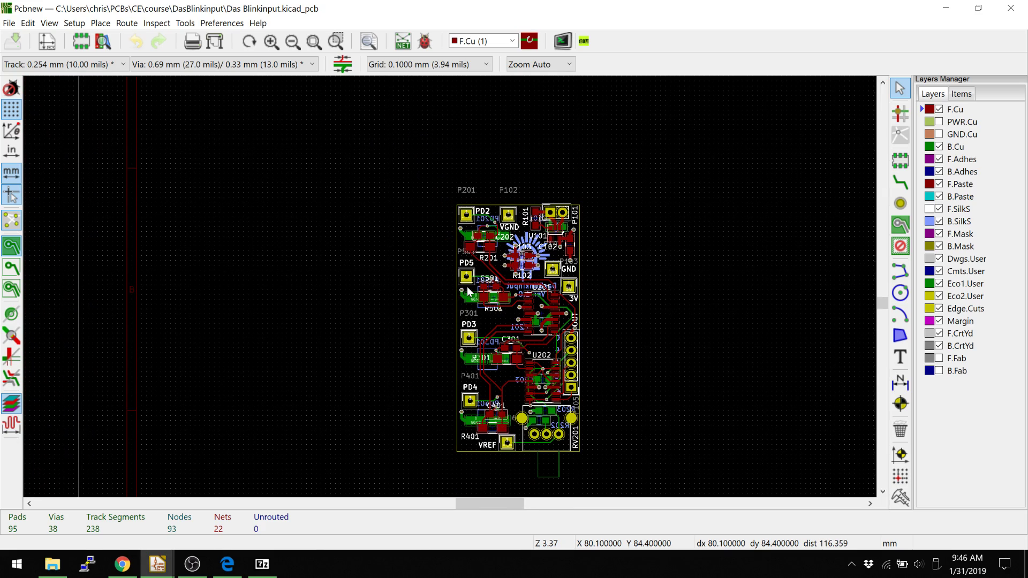
middle_click_drag(467, 291, 392, 255)
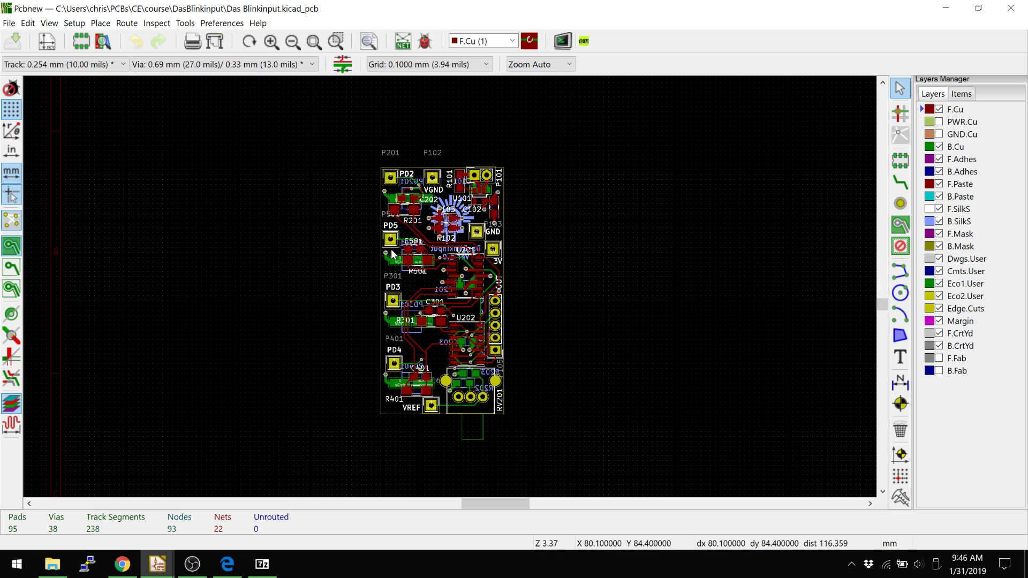